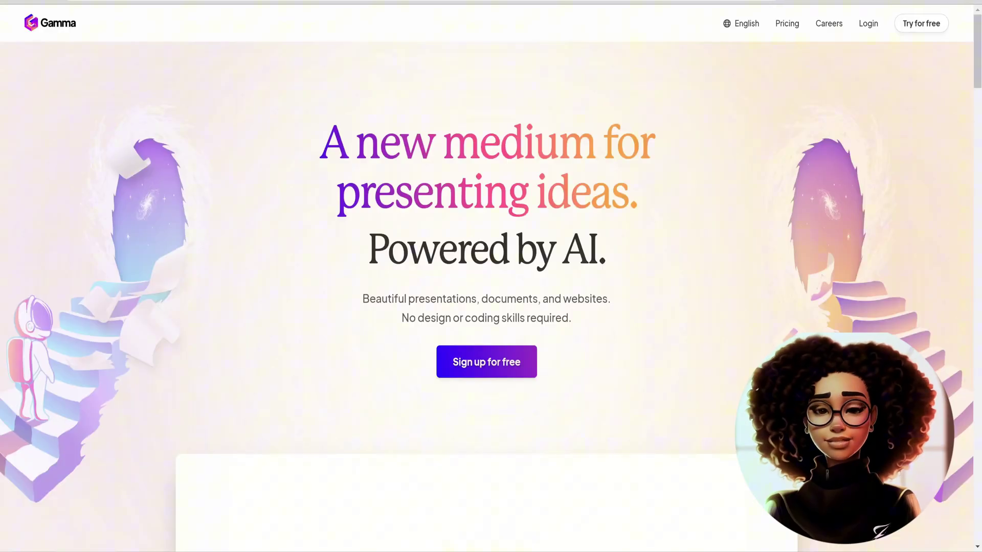
# Scroll up and down through the Gamma landing page's feature sections.
pyautogui.scroll(-15, 873, 148)
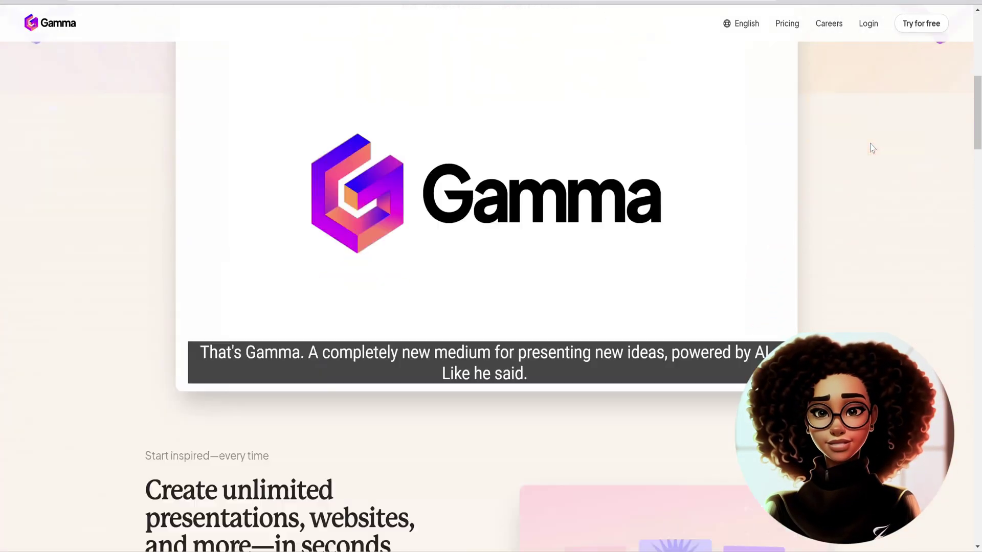
pyautogui.scroll(-20, 873, 149)
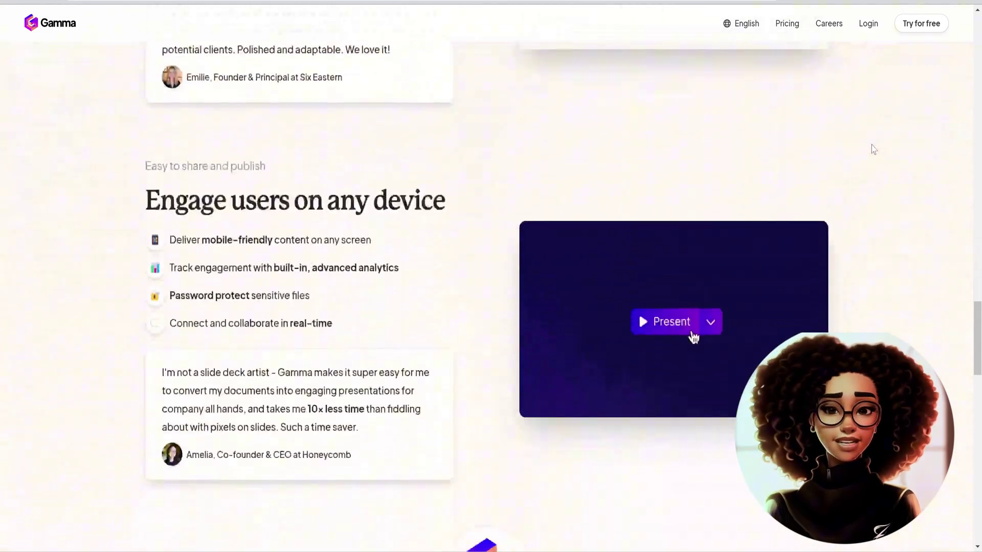
pyautogui.scroll(1, 872, 148)
pyautogui.scroll(1, 872, 148)
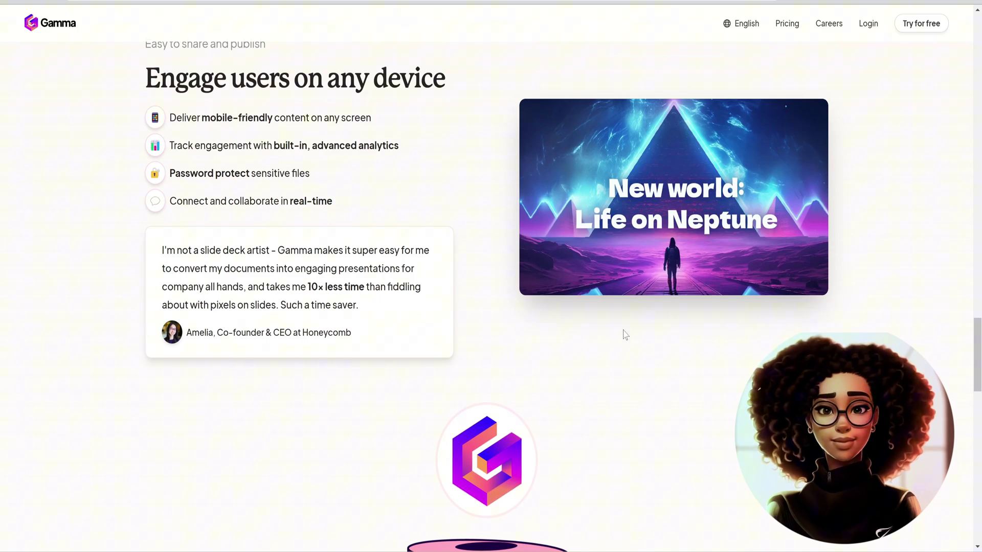
pyautogui.scroll(-15, 622, 333)
pyautogui.scroll(-5, 665, 332)
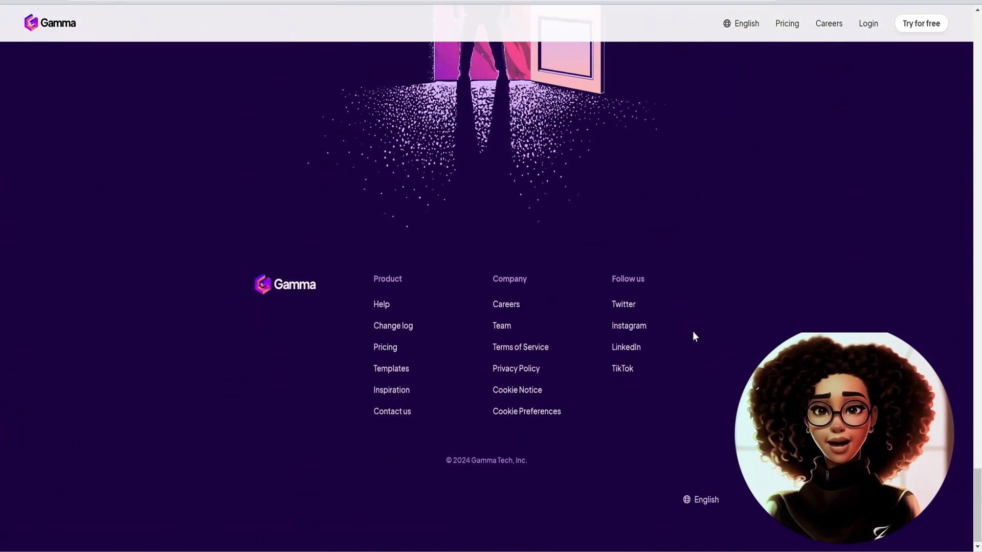
pyautogui.scroll(20, 726, 314)
pyautogui.scroll(4, 731, 317)
pyautogui.scroll(10, 858, 295)
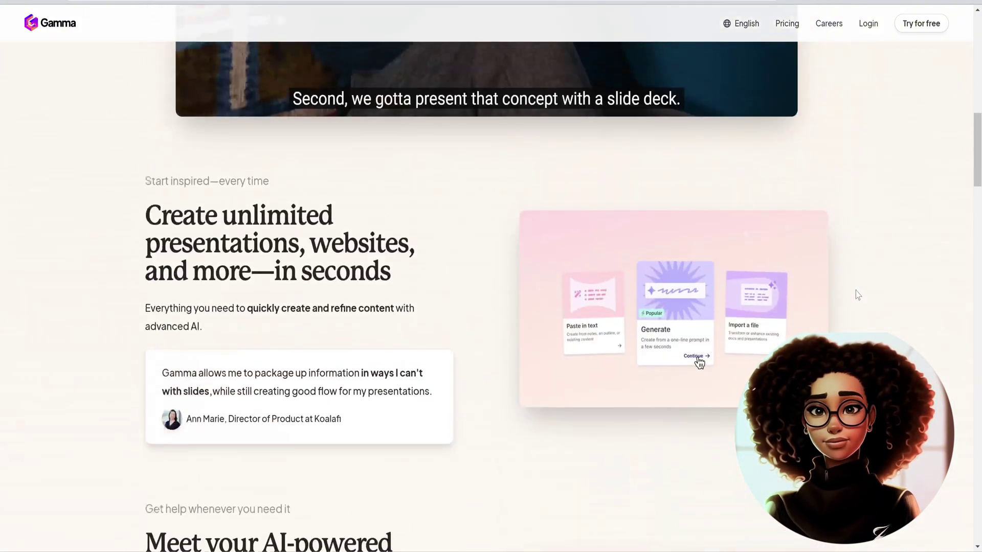
# Start a new AI-generated deck with Create new AI.
pyautogui.scroll(5, 858, 295)
pyautogui.click(773, 322)
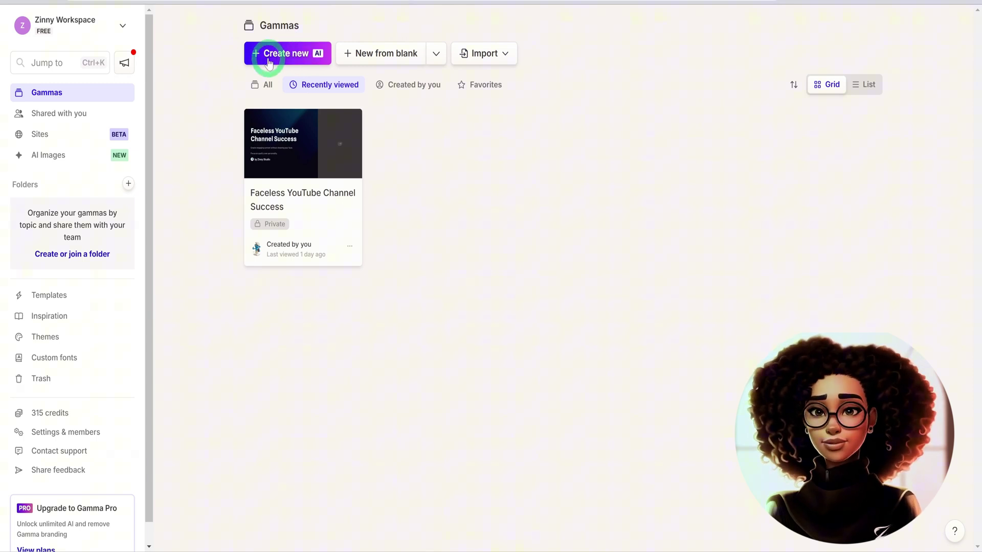
pyautogui.click(284, 54)
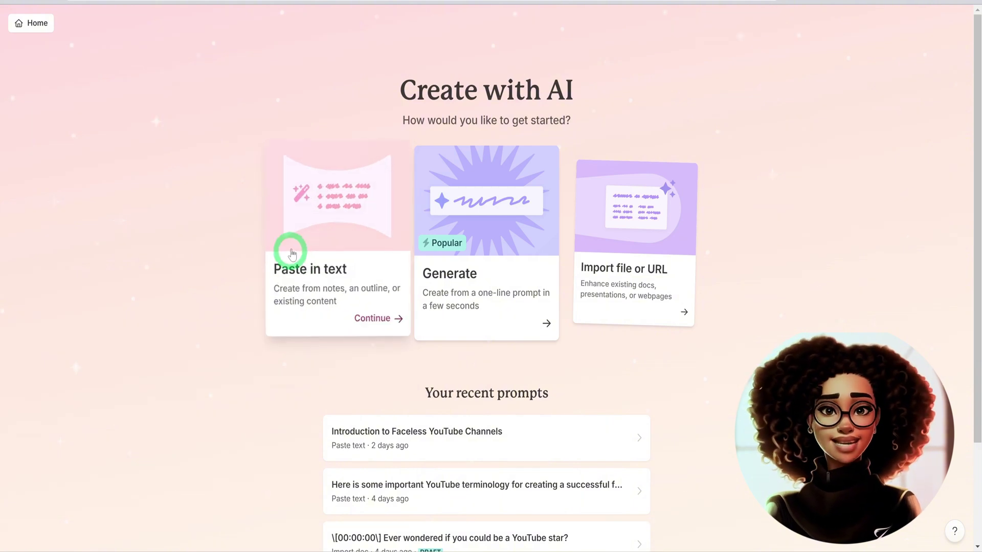
# Paste the ten-step faceless YouTube channel outline as a presentation with Default page style.
pyautogui.click(312, 253)
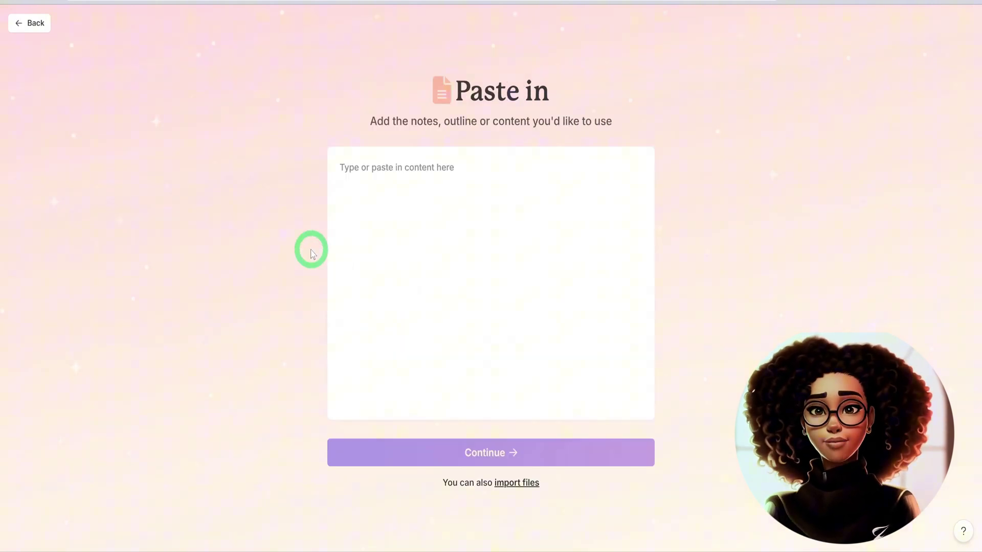
pyautogui.hotkey('ctrl', 'v')
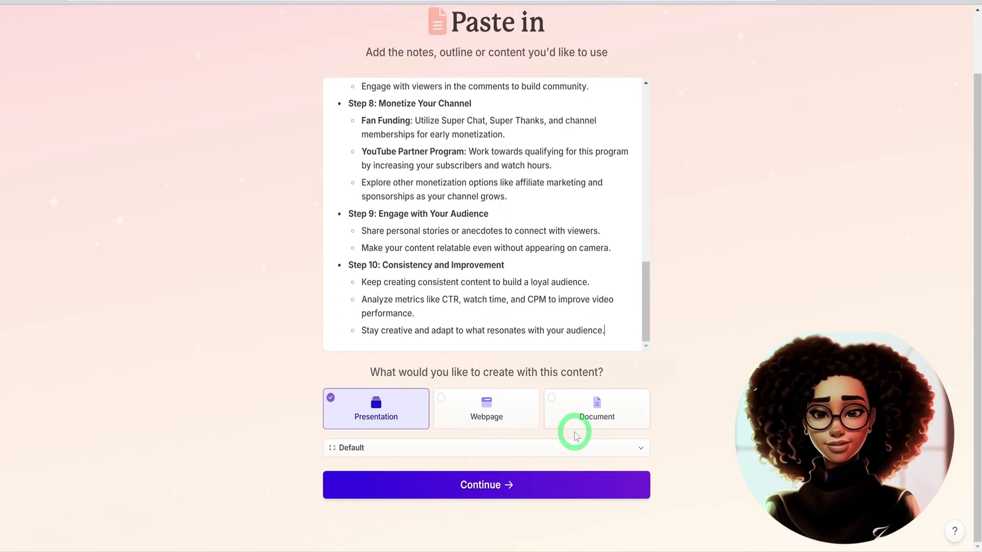
pyautogui.click(390, 448)
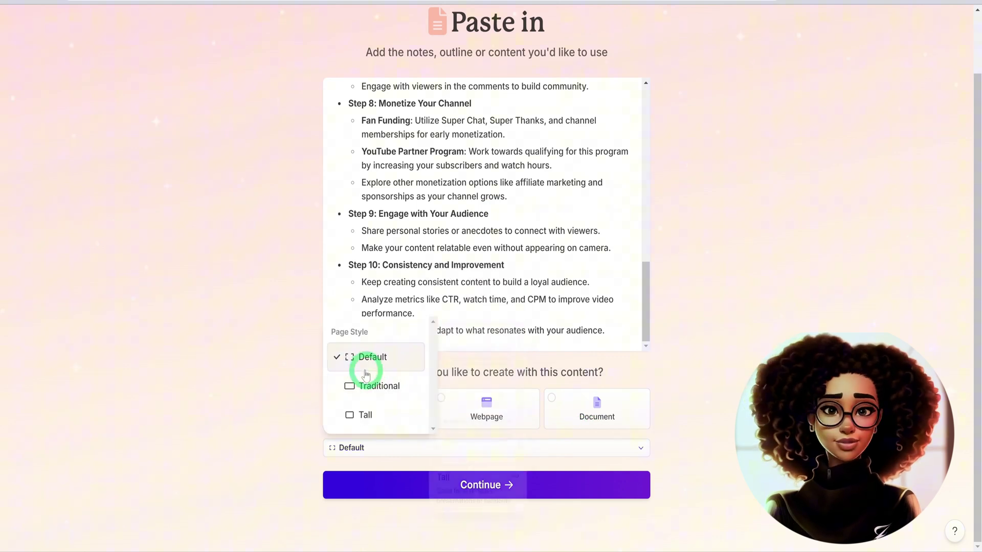
pyautogui.click(382, 357)
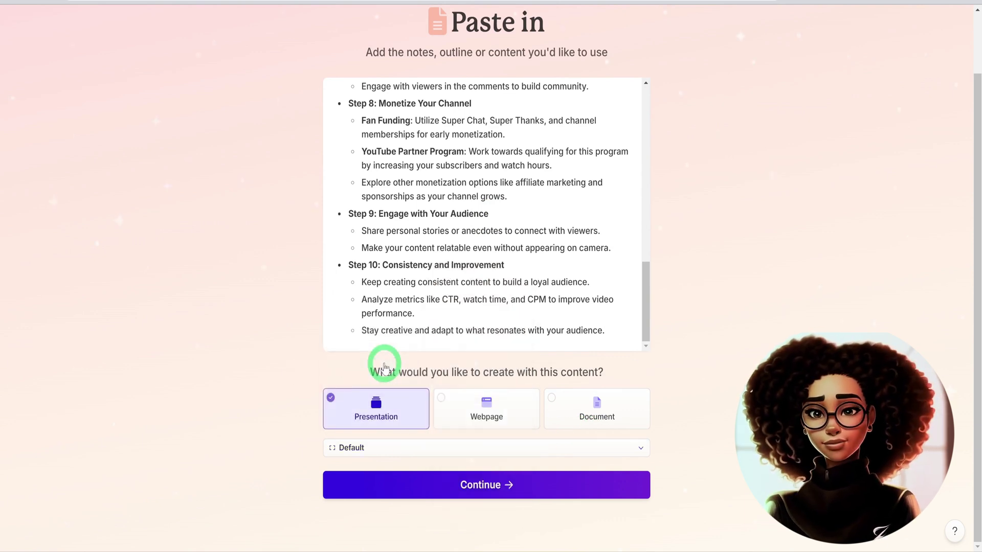
# Submit the outline and review the 8-card, medium-text prompt settings and outline.
pyautogui.click(526, 501)
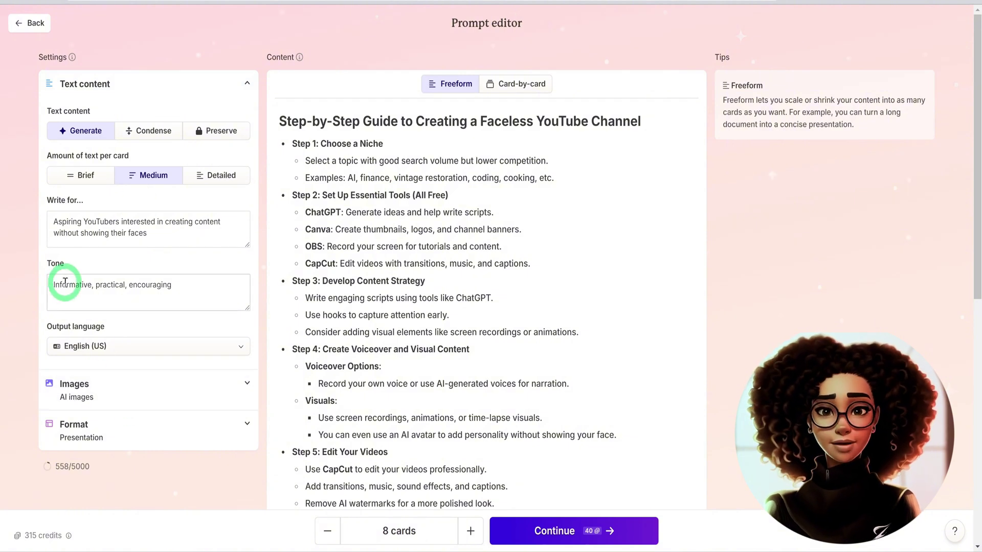
pyautogui.scroll(-1, 115, 291)
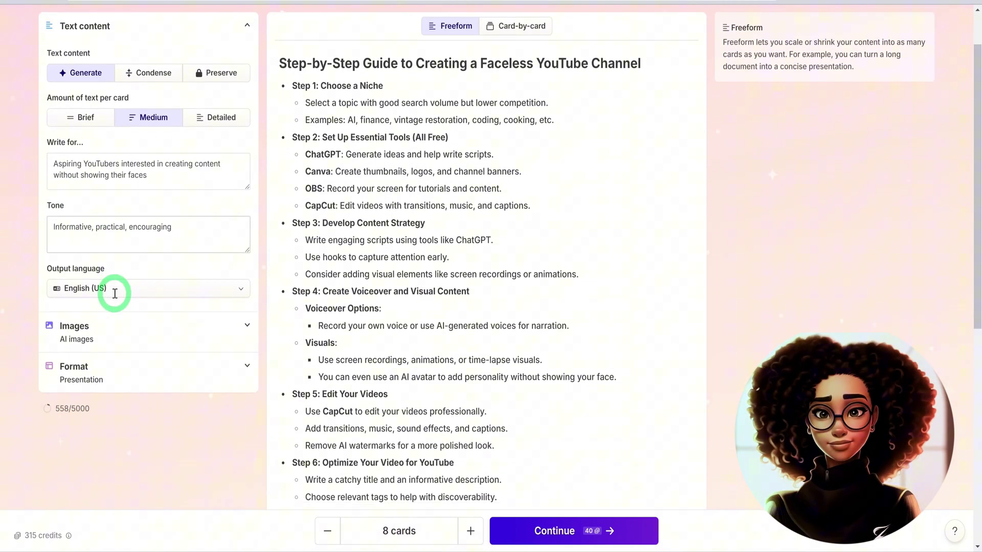
pyautogui.scroll(1, 390, 292)
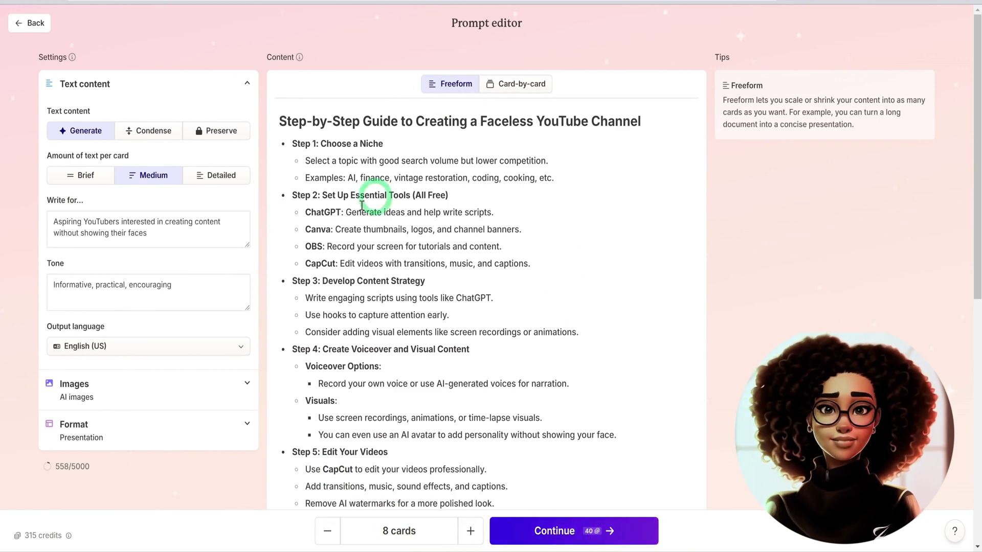
pyautogui.scroll(-5, 484, 339)
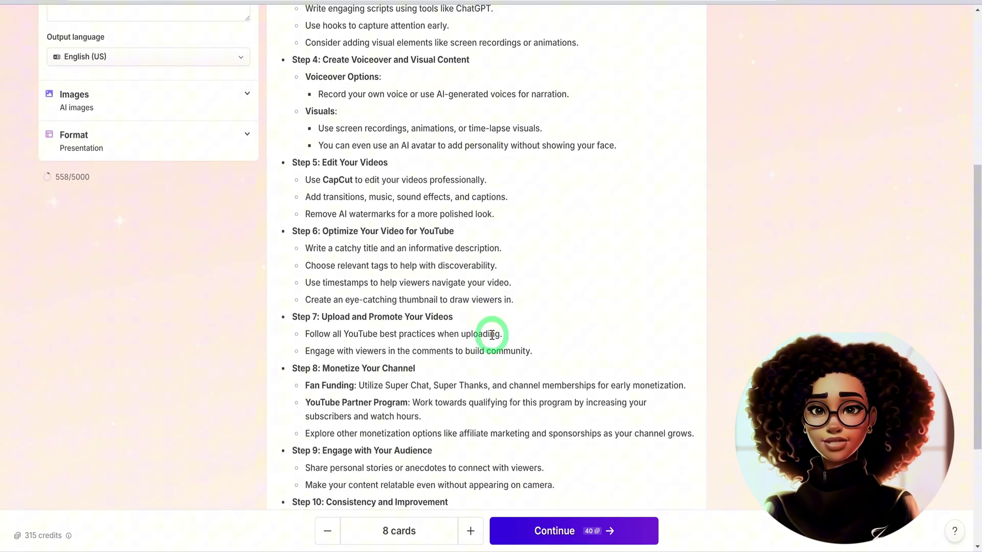
# Accept the 8-card outline and pick the dark teal Aurora theme.
pyautogui.click(577, 531)
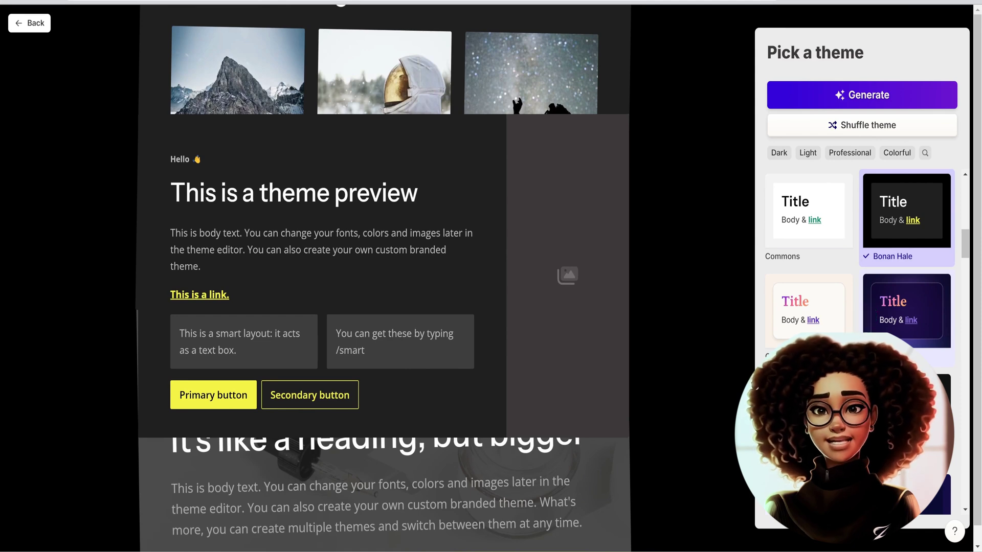
pyautogui.scroll(-5, 859, 266)
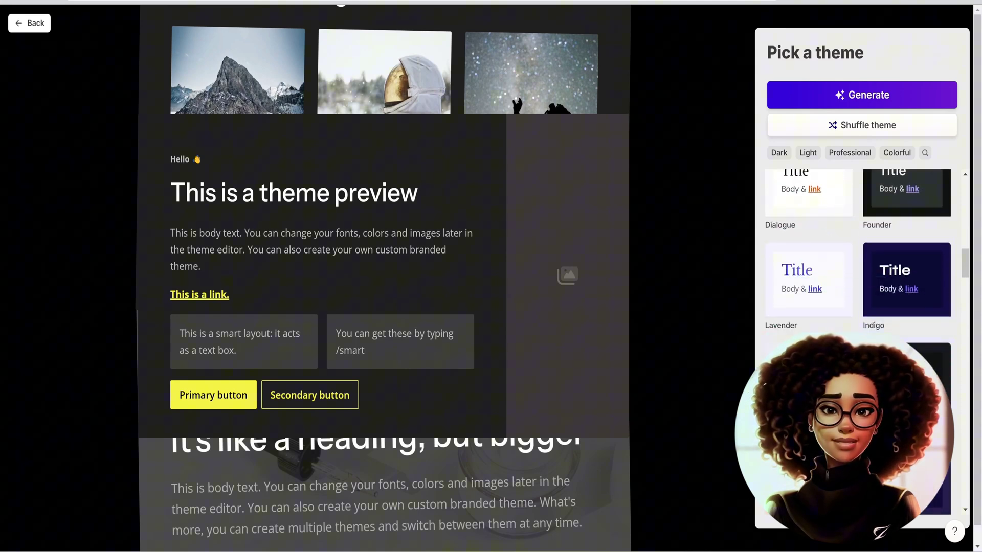
pyautogui.scroll(-3, 905, 220)
pyautogui.scroll(-2, 859, 266)
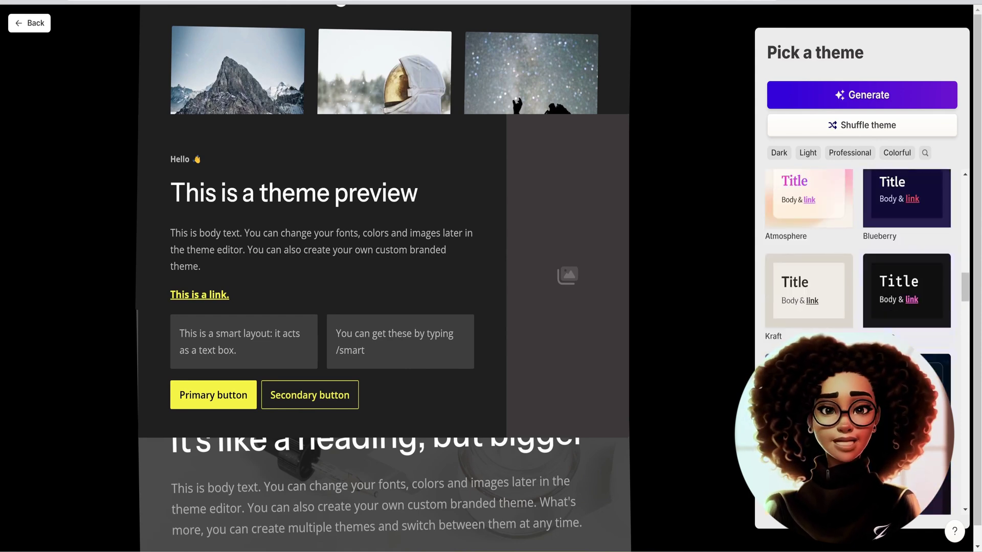
pyautogui.scroll(-5, 859, 266)
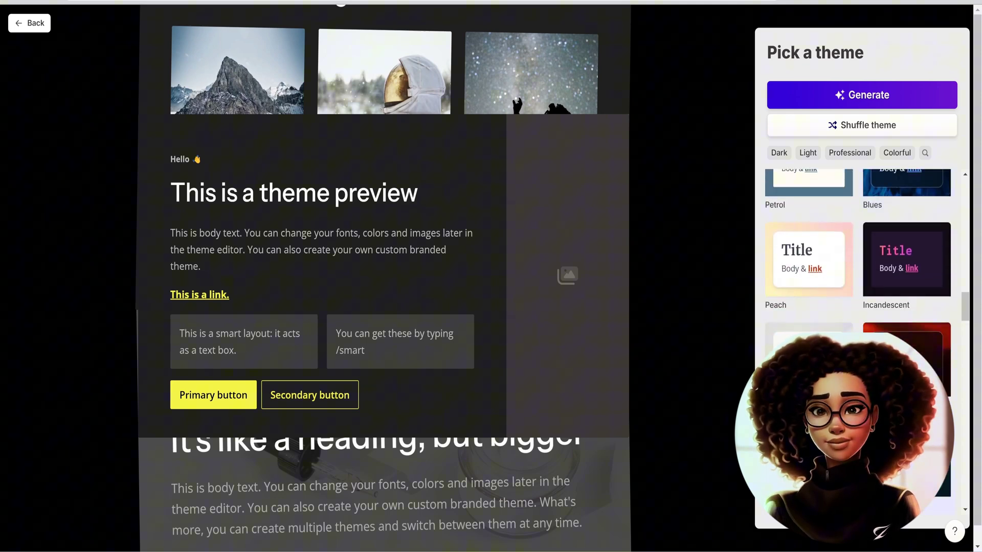
pyautogui.scroll(-10, 859, 266)
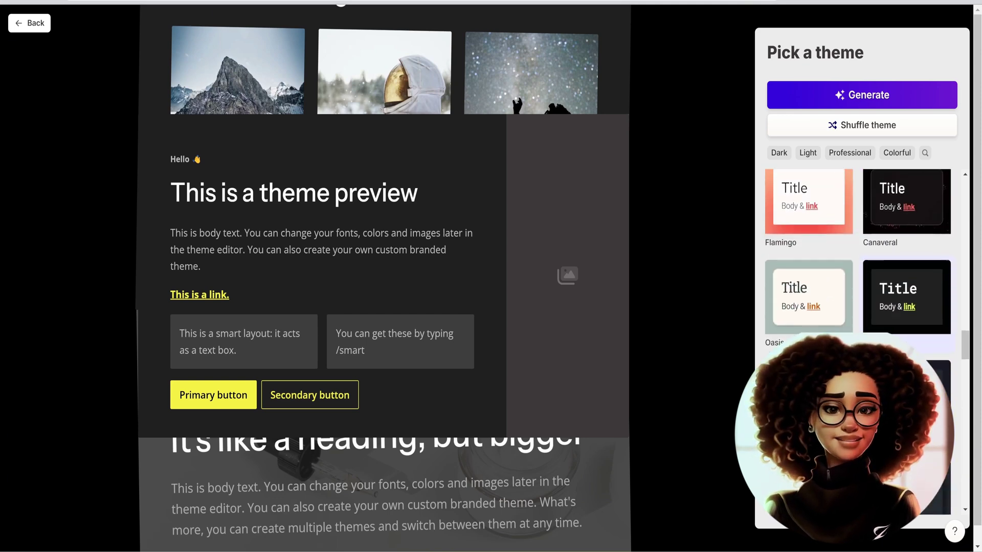
pyautogui.scroll(-8, 859, 265)
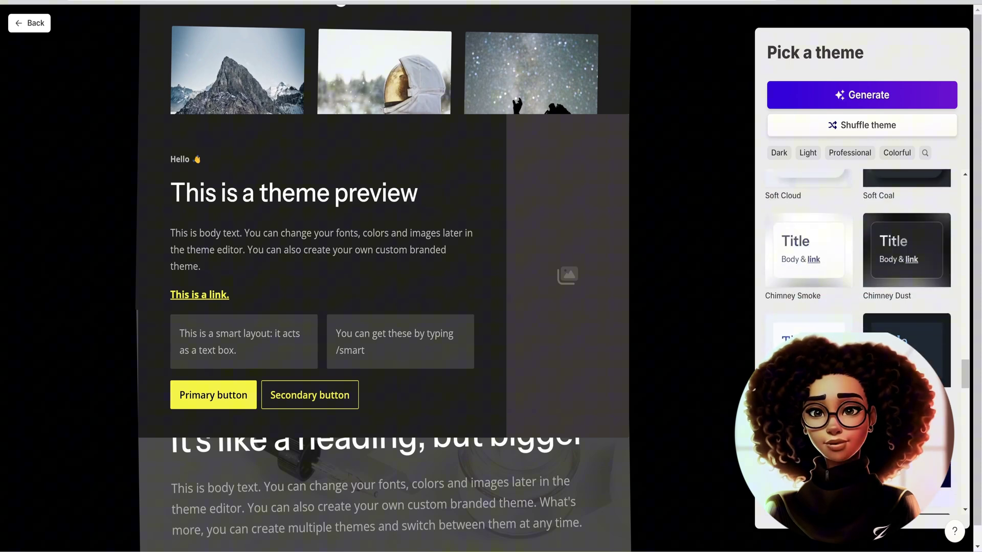
pyautogui.scroll(-5, 818, 286)
pyautogui.click(775, 289)
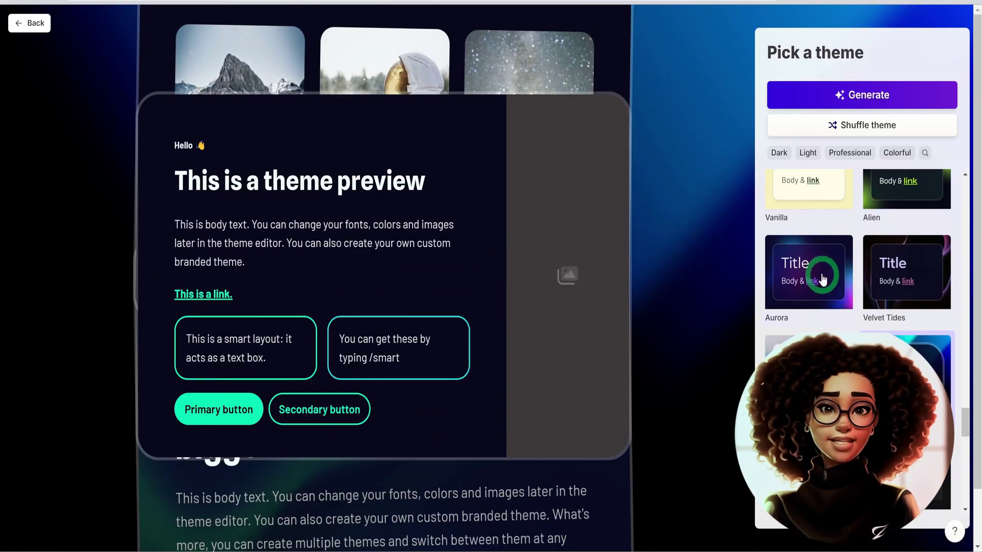
# Generate the Aurora deck, then scroll through the eight cards and back toward the title.
pyautogui.click(862, 95)
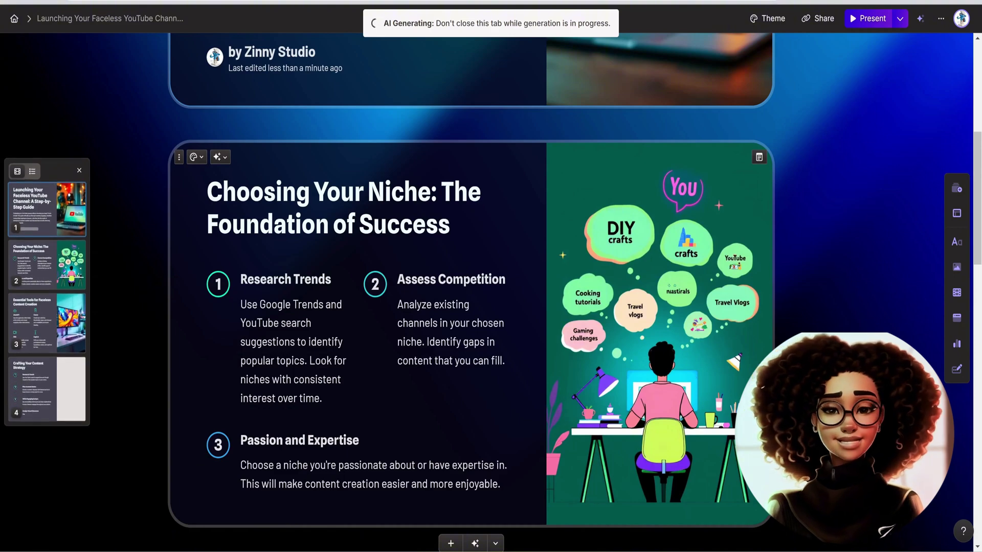
pyautogui.scroll(-10, 624, 381)
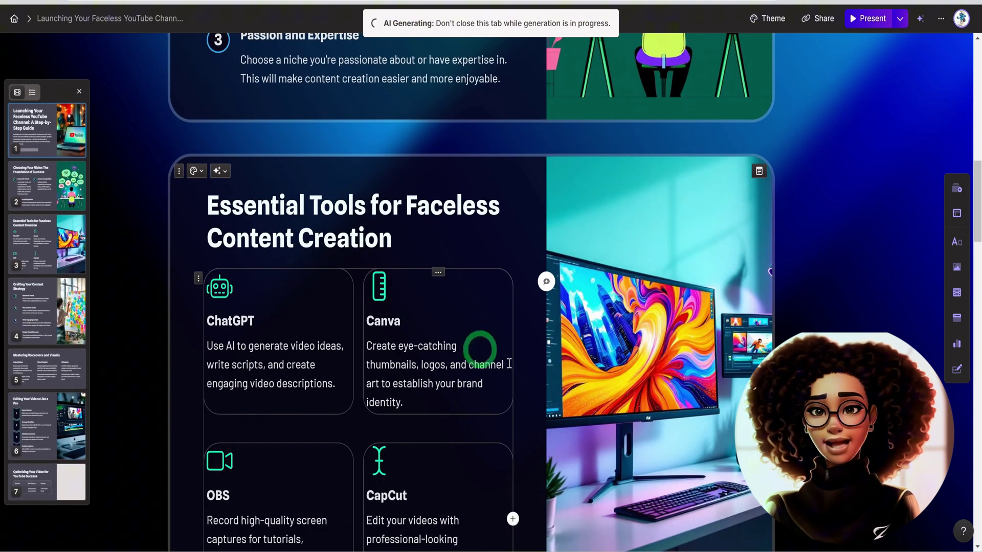
pyautogui.scroll(-6, 624, 382)
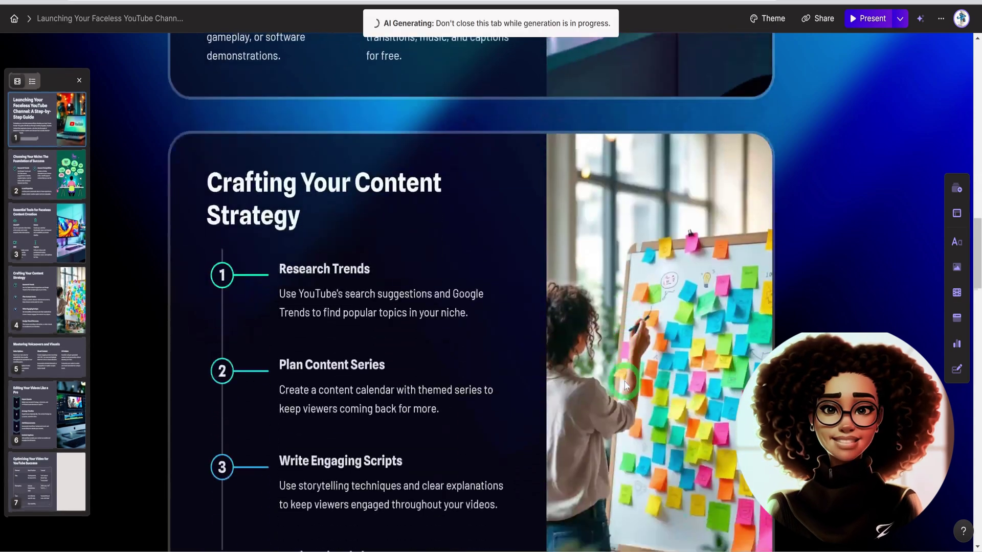
pyautogui.scroll(-14, 624, 382)
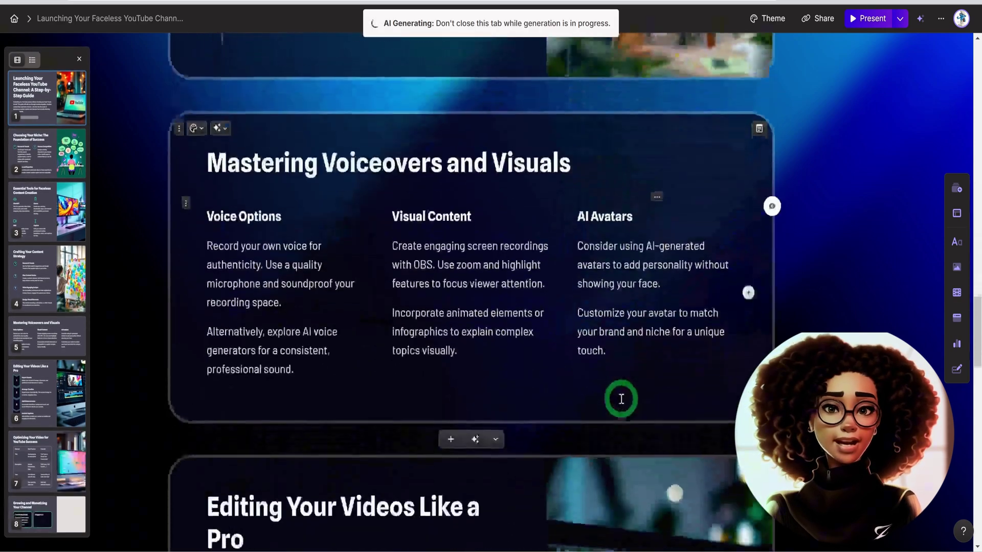
pyautogui.scroll(-18, 621, 400)
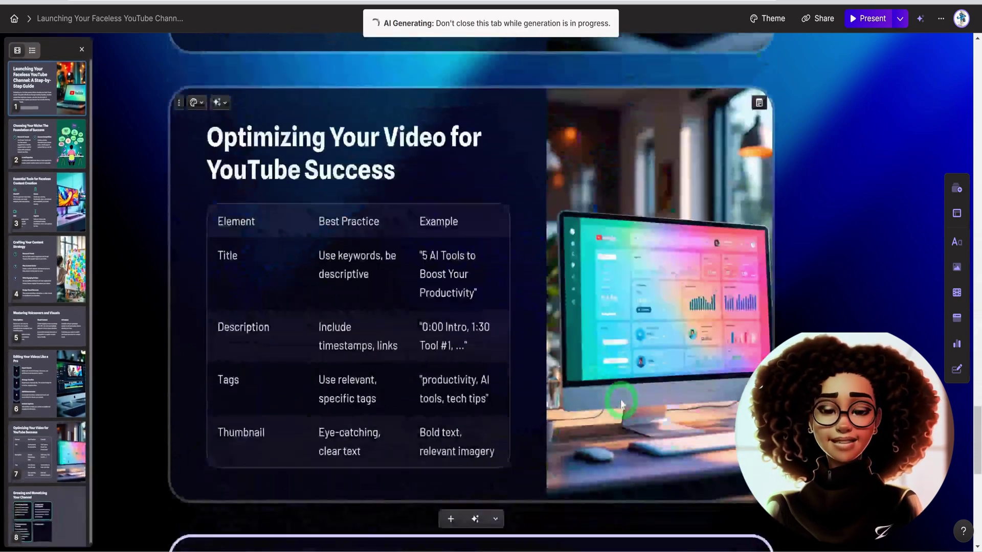
pyautogui.scroll(-8, 622, 400)
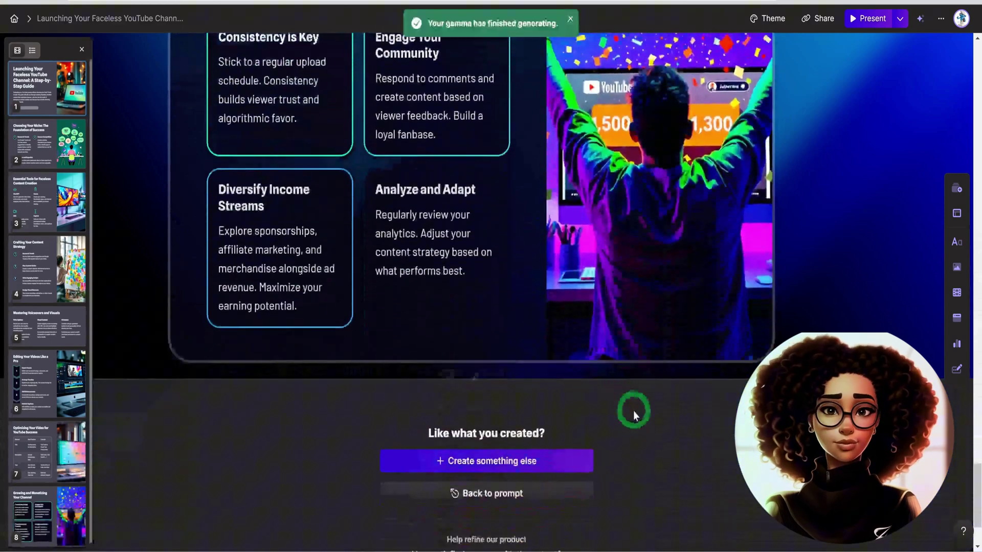
pyautogui.scroll(-2, 634, 412)
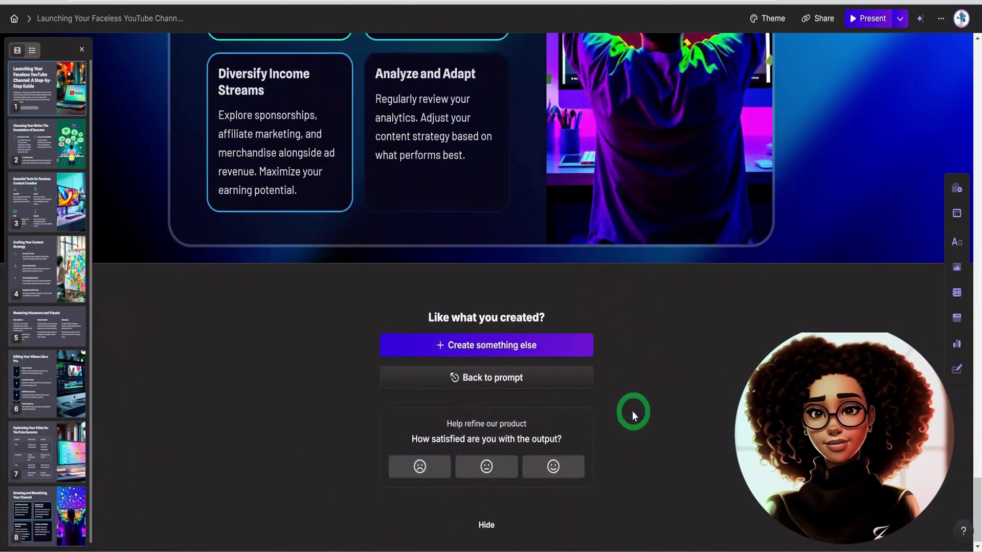
pyautogui.scroll(20, 629, 405)
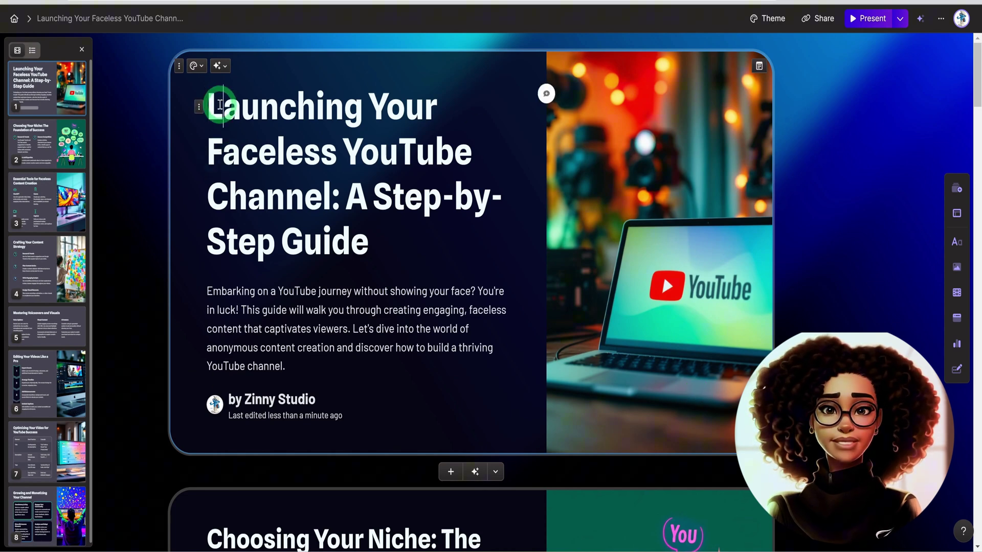
# Select the 'Launching Your Faceless YouTube Channel' title and show its text style list.
pyautogui.click(242, 108)
pyautogui.tripleClick(197, 105)
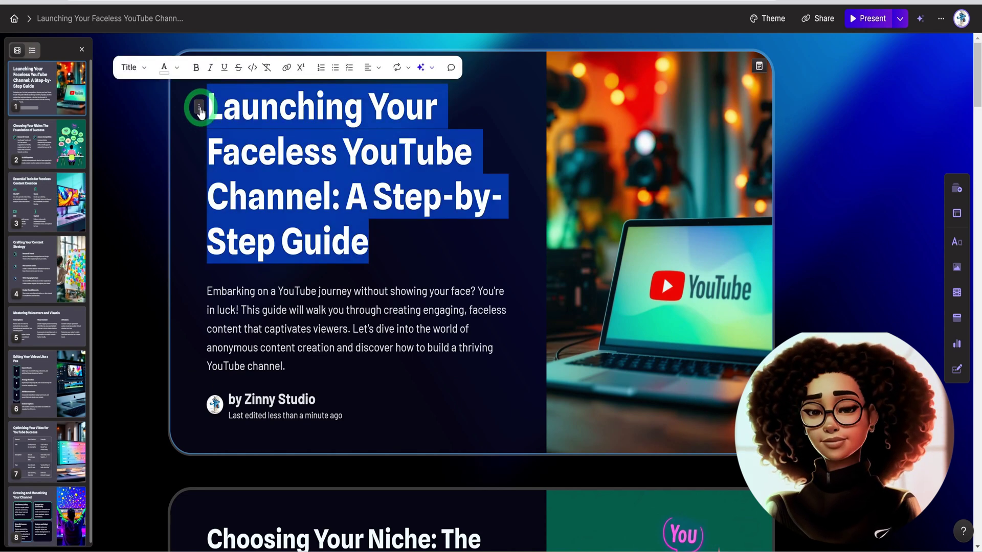
pyautogui.click(145, 70)
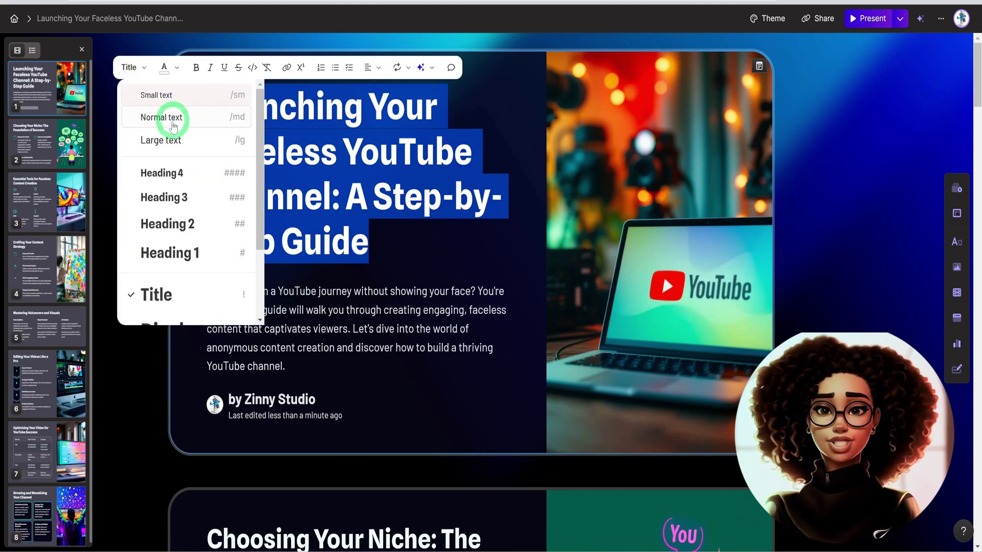
pyautogui.scroll(-3, 175, 274)
pyautogui.scroll(3, 171, 307)
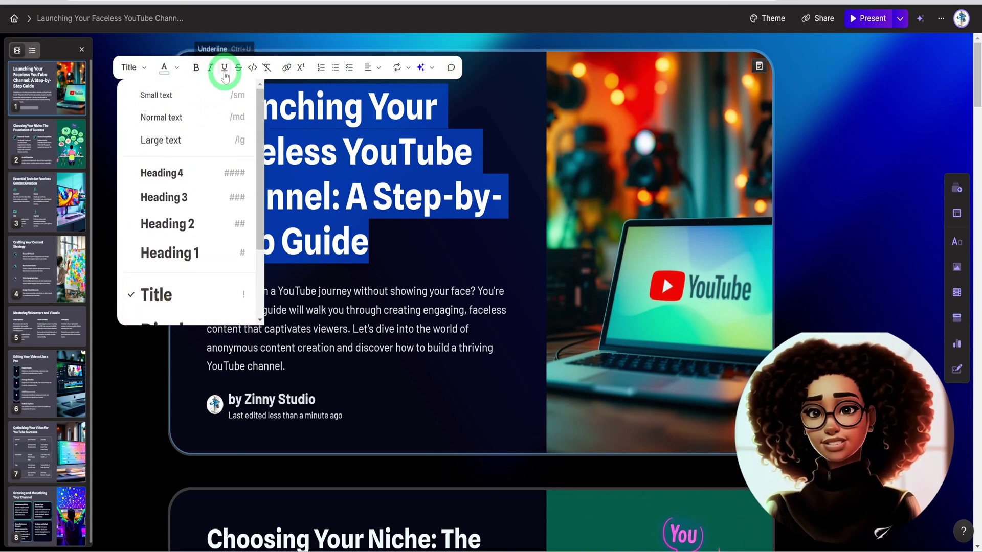
pyautogui.click(194, 66)
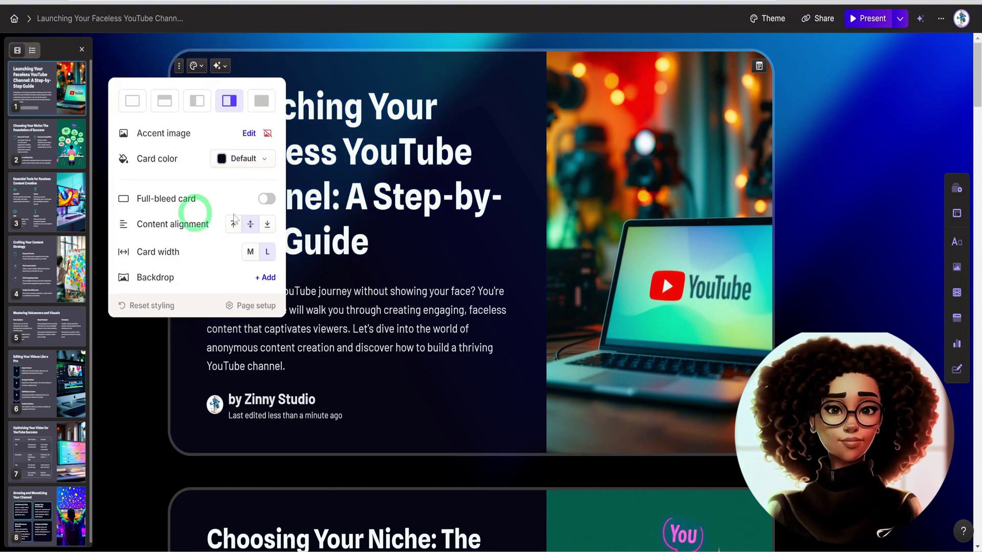
pyautogui.click(271, 199)
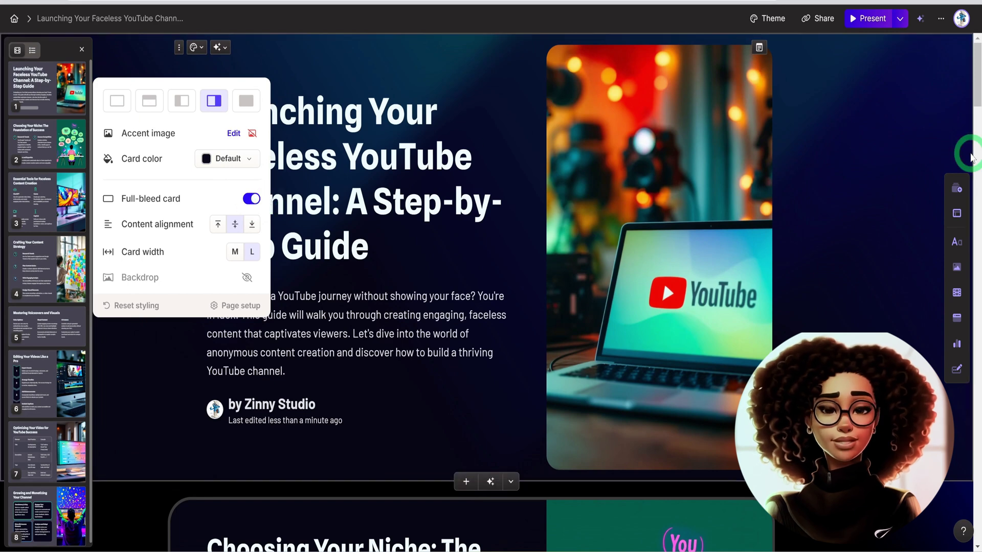
pyautogui.click(251, 197)
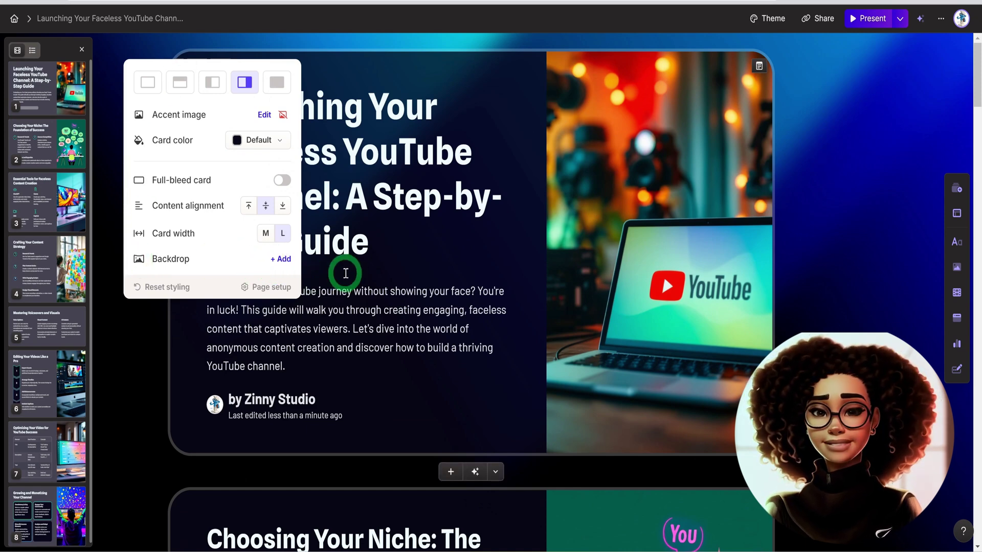
pyautogui.click(377, 267)
# Duplicate the title card from its card action menu.
pyautogui.scroll(-3, 358, 271)
pyautogui.scroll(-10, 352, 257)
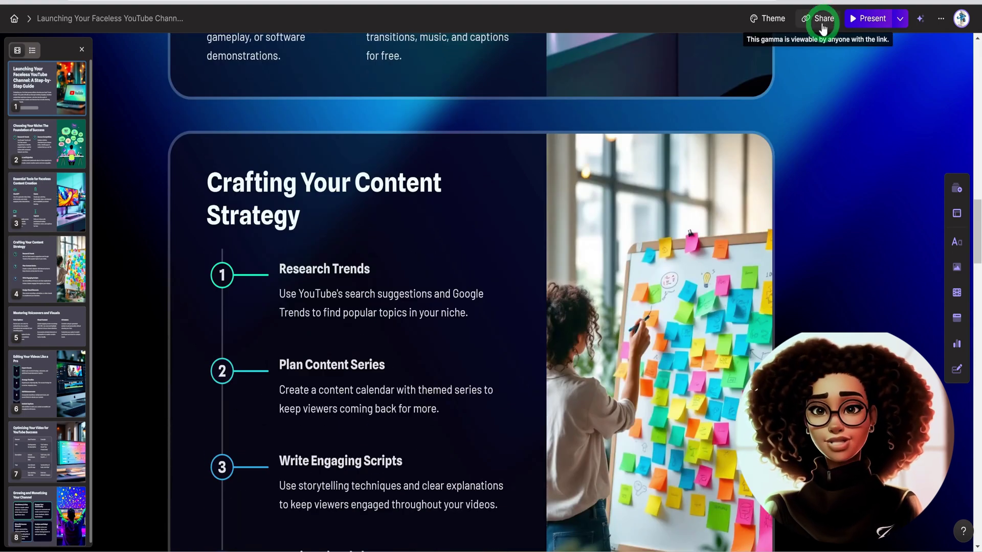
pyautogui.scroll(-12, 824, 143)
pyautogui.scroll(7, 758, 254)
pyautogui.scroll(15, 762, 239)
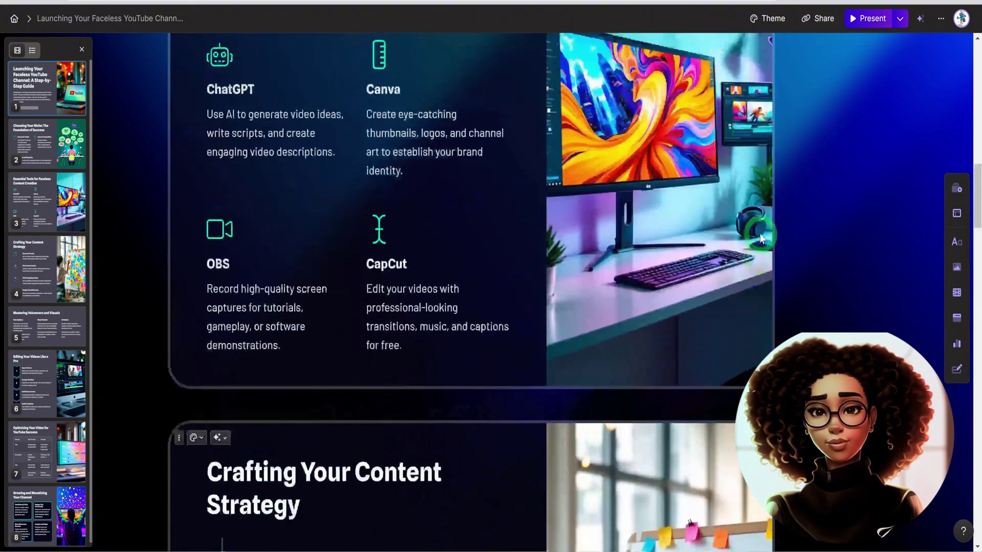
pyautogui.scroll(15, 762, 232)
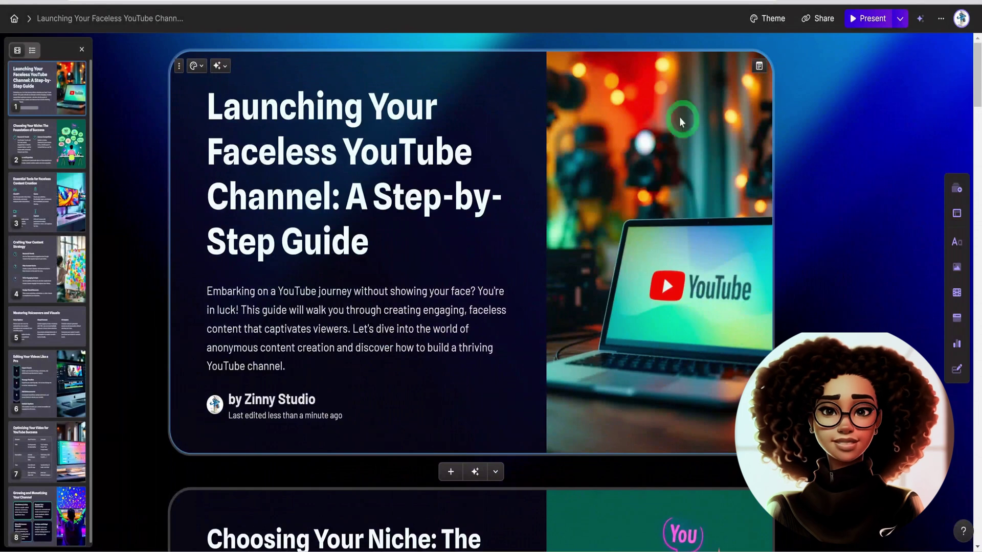
pyautogui.click(378, 76)
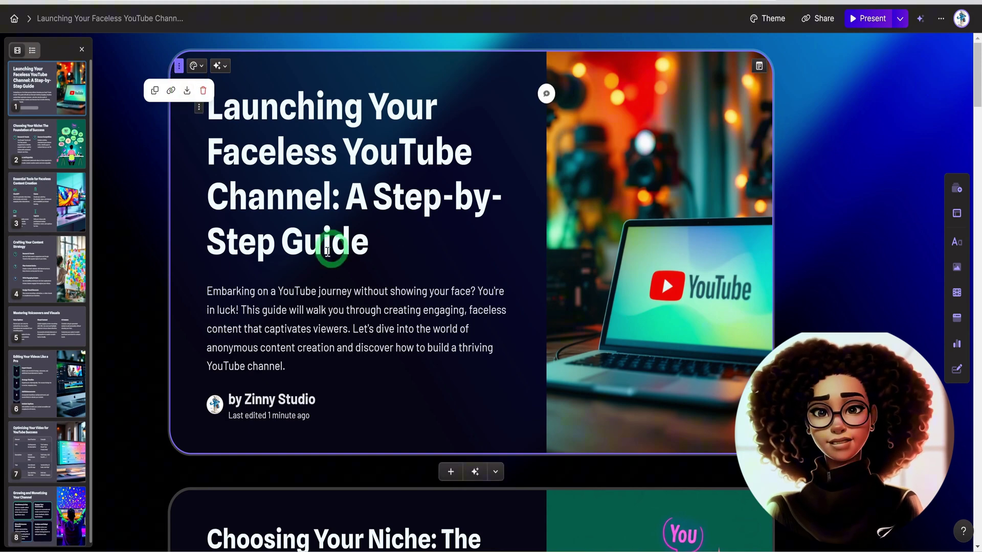
pyautogui.click(155, 91)
# Open the card's export options, advance two slides in the slideshow, then exit.
pyautogui.click(187, 91)
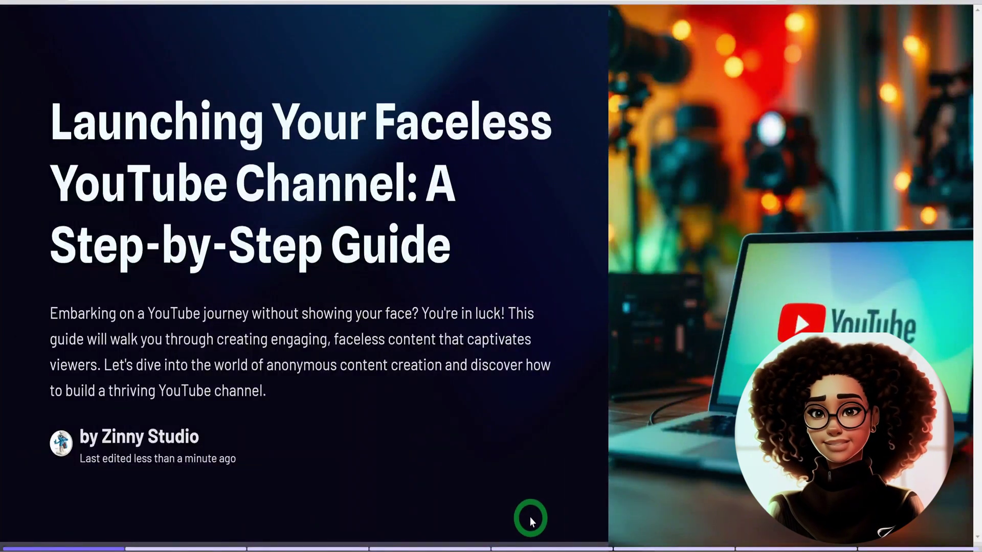
pyautogui.press('Right')
pyautogui.press('Right')
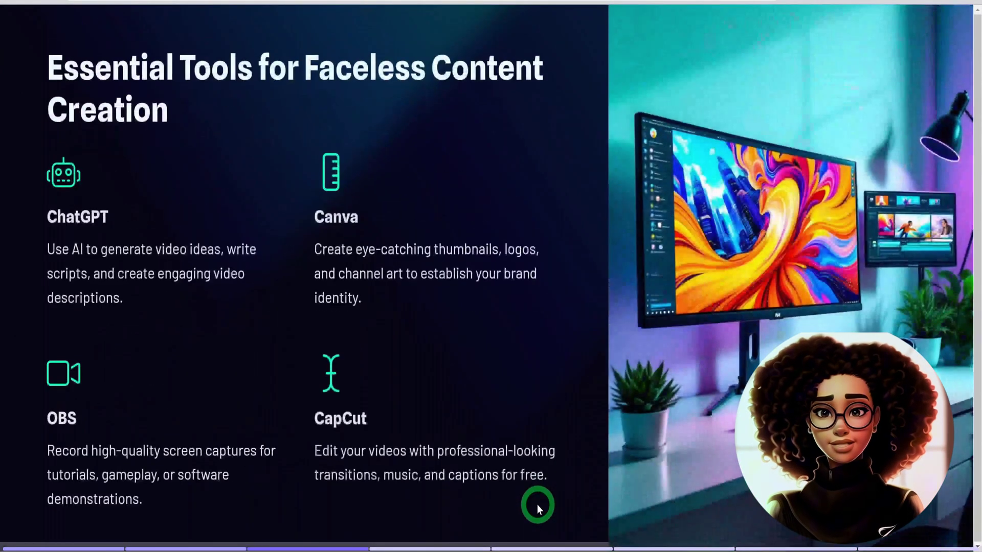
pyautogui.press('Right')
pyautogui.press('Right')
pyautogui.press('Right')
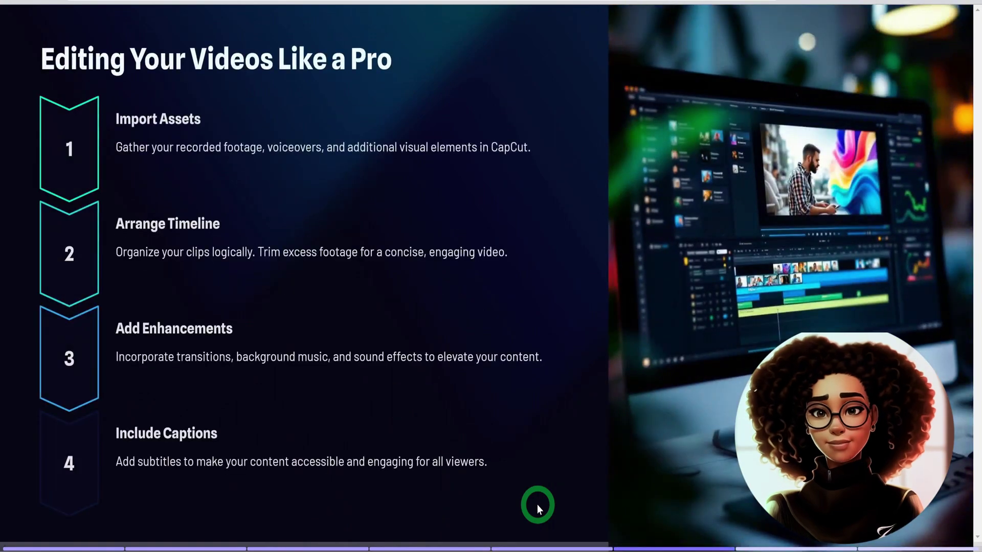
pyautogui.press('Escape')
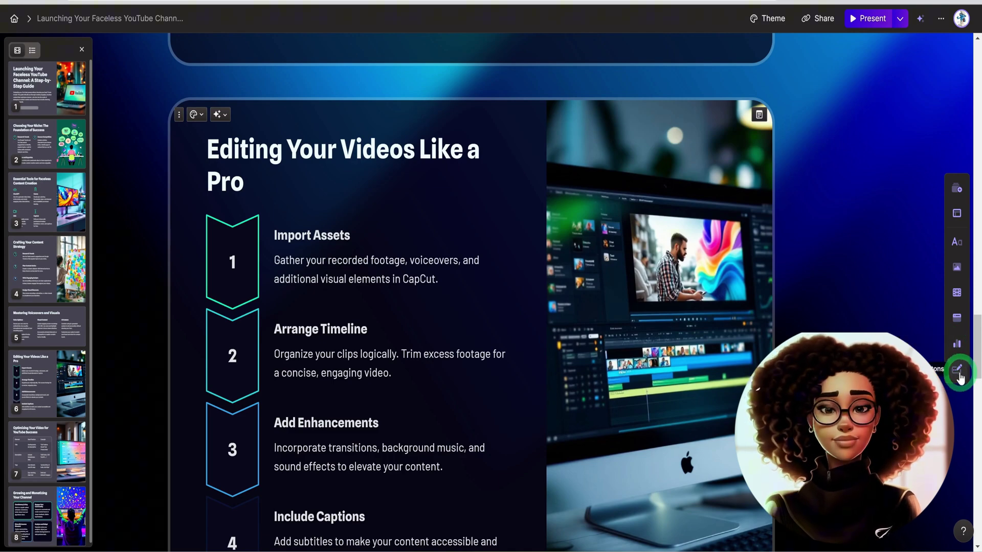
pyautogui.scroll(-15, 602, 402)
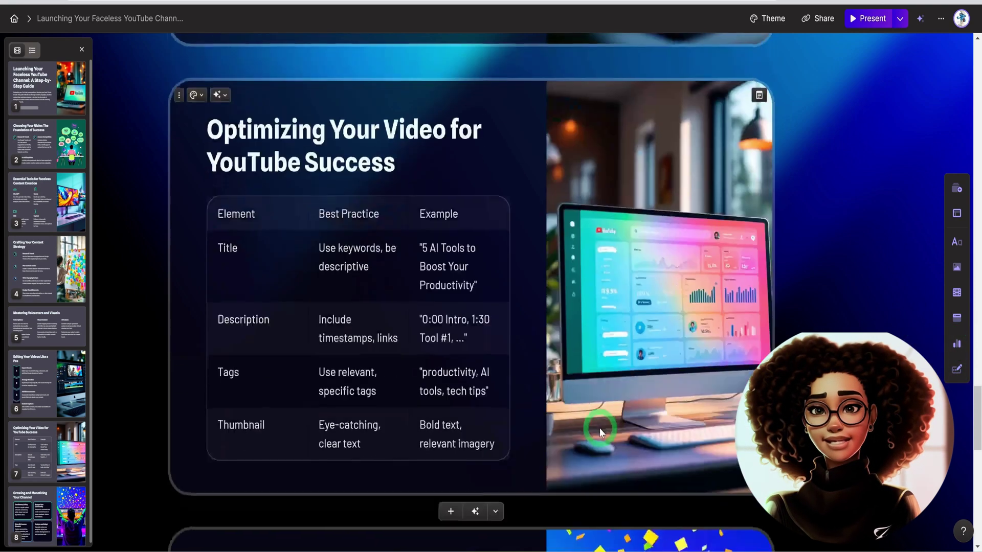
pyautogui.scroll(-5, 598, 421)
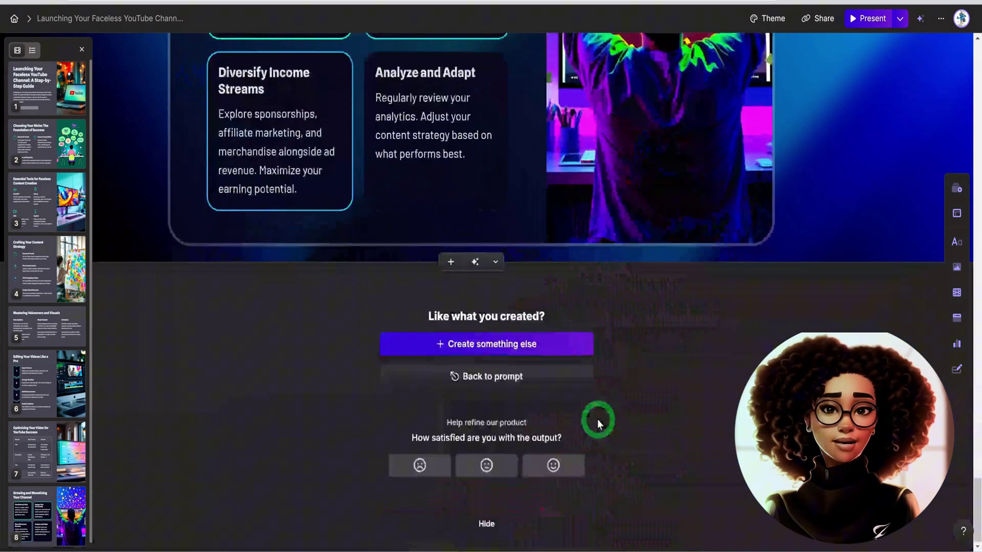
pyautogui.scroll(12, 597, 419)
pyautogui.scroll(10, 685, 435)
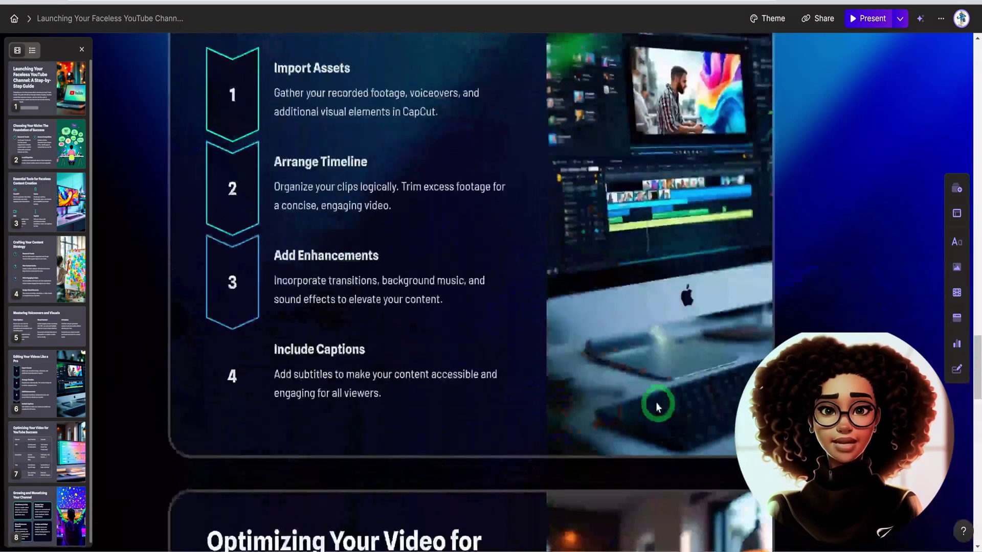
pyautogui.scroll(5, 625, 366)
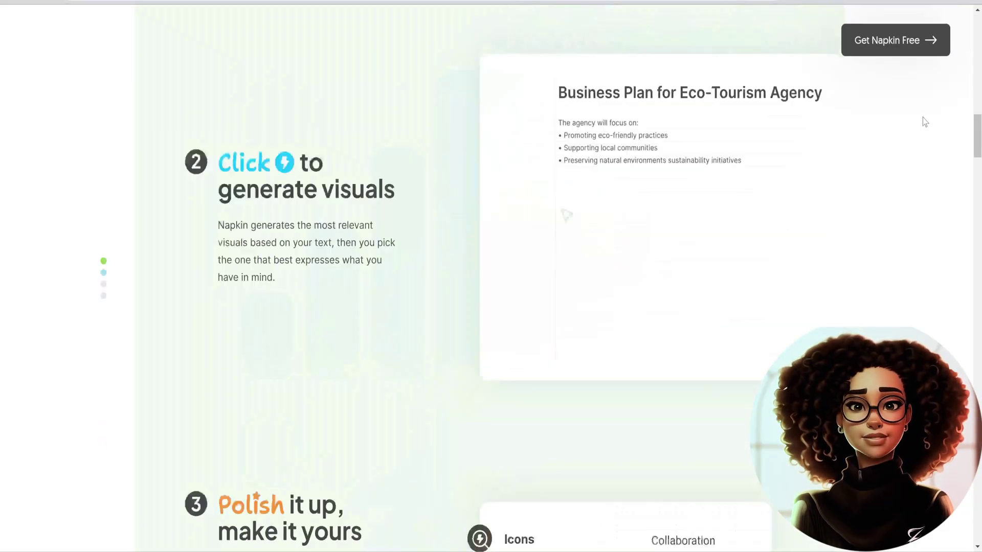
pyautogui.scroll(-15, 924, 123)
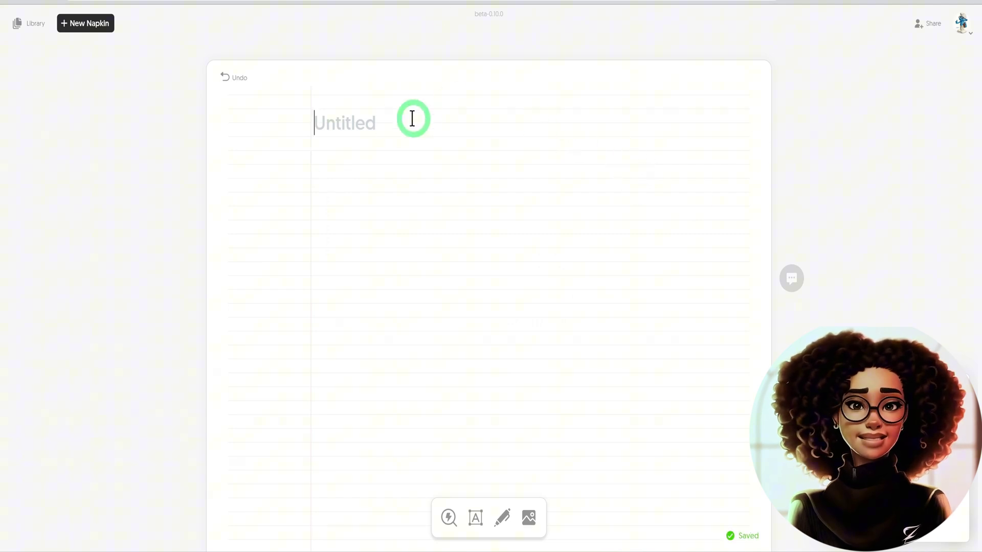
# Paste the prepared ten-step faceless YouTube channel guide into the untitled napkin.
pyautogui.click(388, 123)
pyautogui.hotkey('ctrl', 'v')
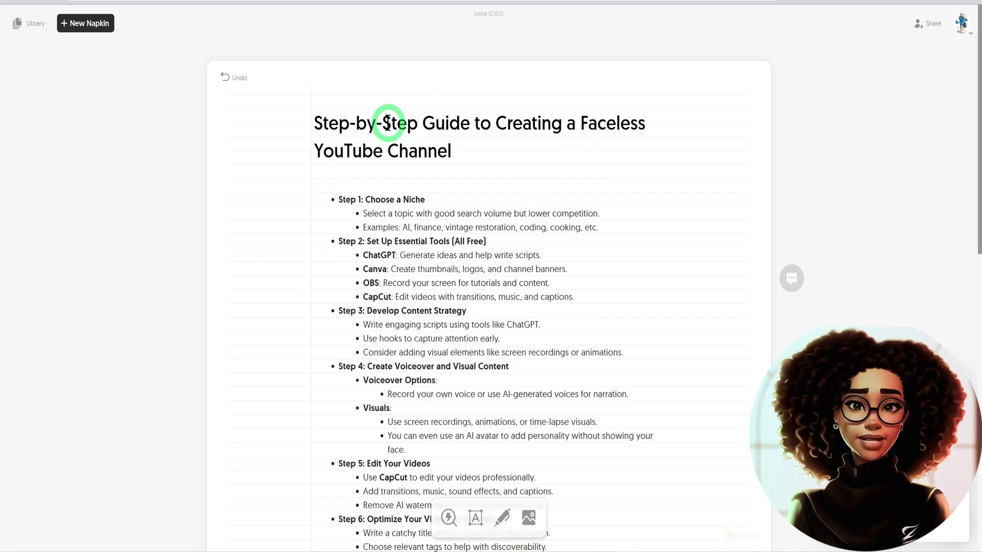
pyautogui.moveTo(328, 230)
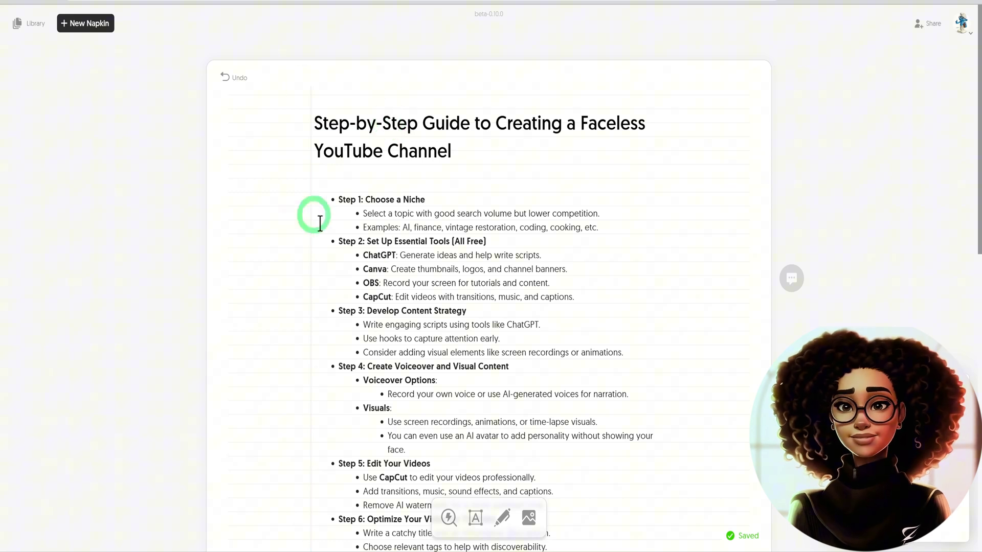
pyautogui.scroll(-5, 373, 241)
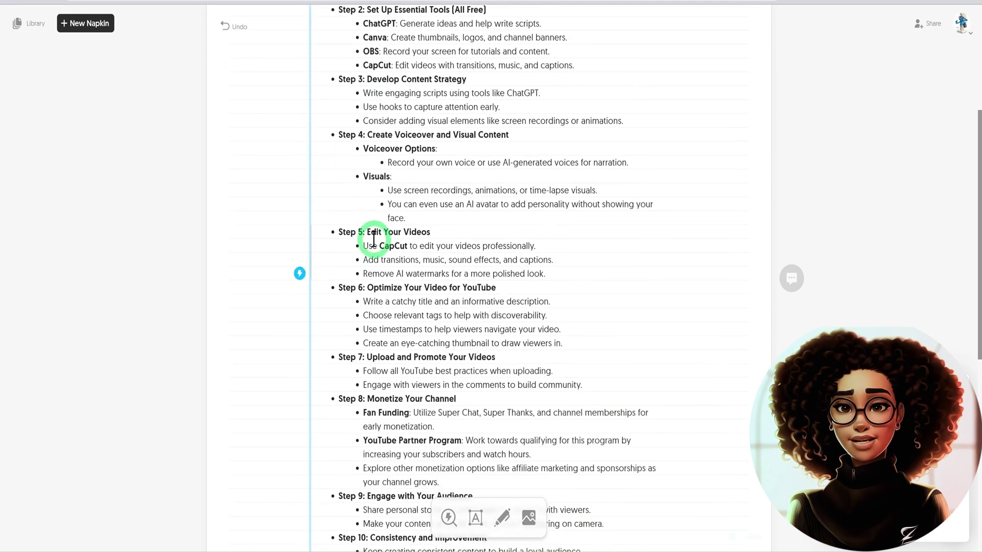
# Generate a visual from the guide and try blue, icon, coloured funnel, layered and isometric looks.
pyautogui.click(299, 279)
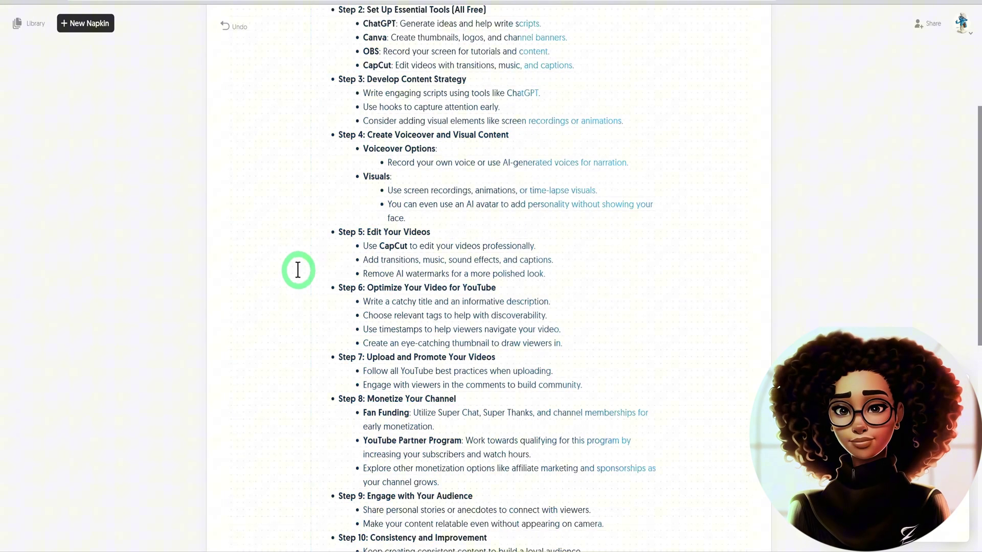
pyautogui.scroll(4, 437, 377)
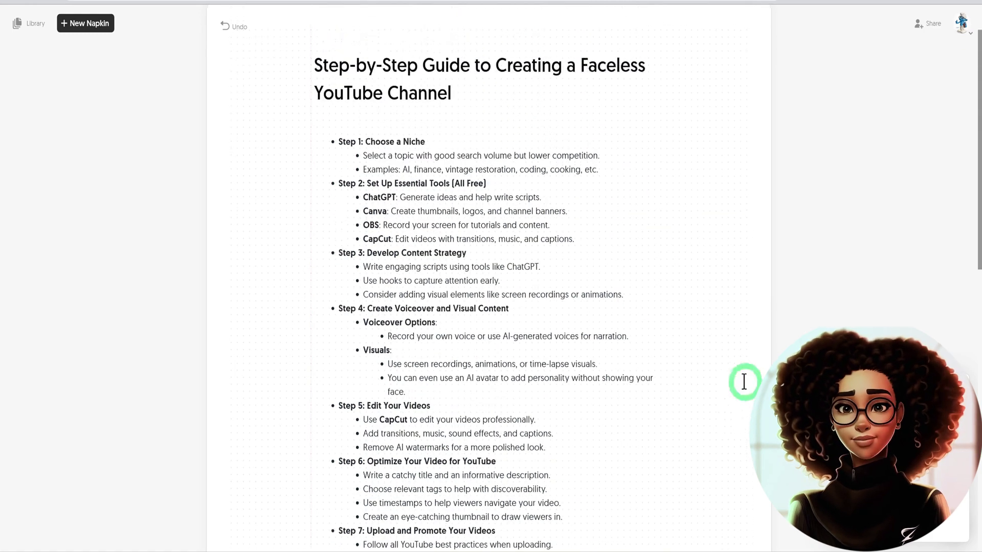
pyautogui.scroll(-12, 552, 325)
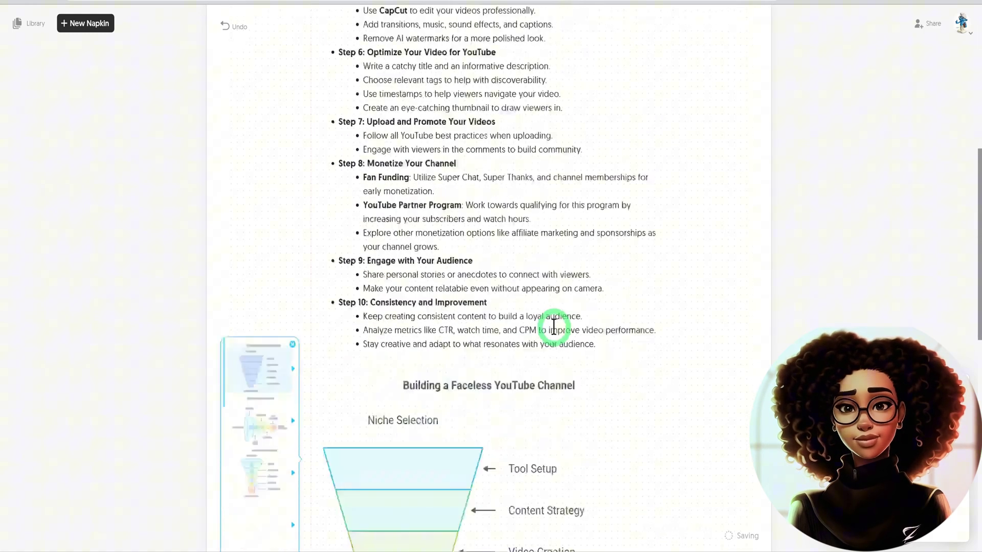
pyautogui.click(251, 255)
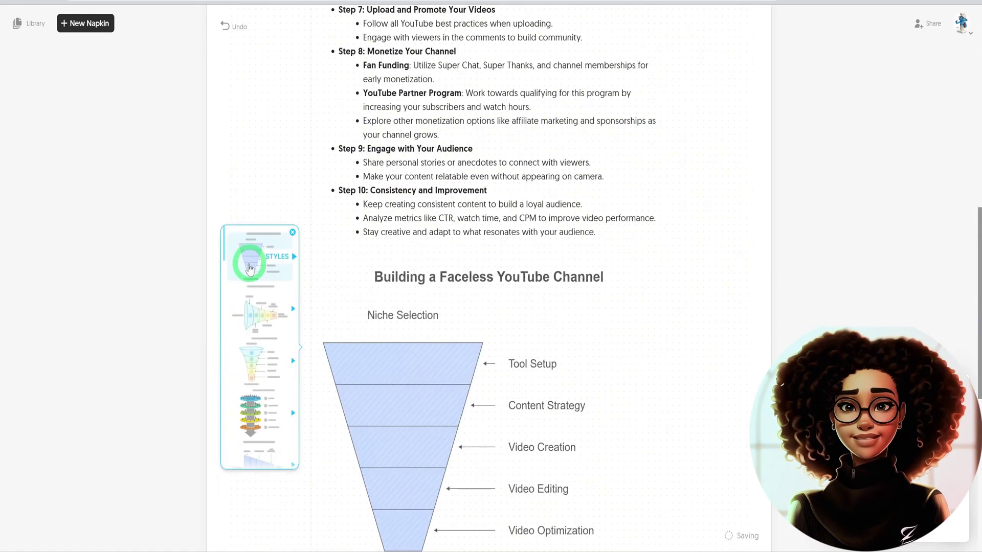
pyautogui.click(257, 314)
pyautogui.click(254, 356)
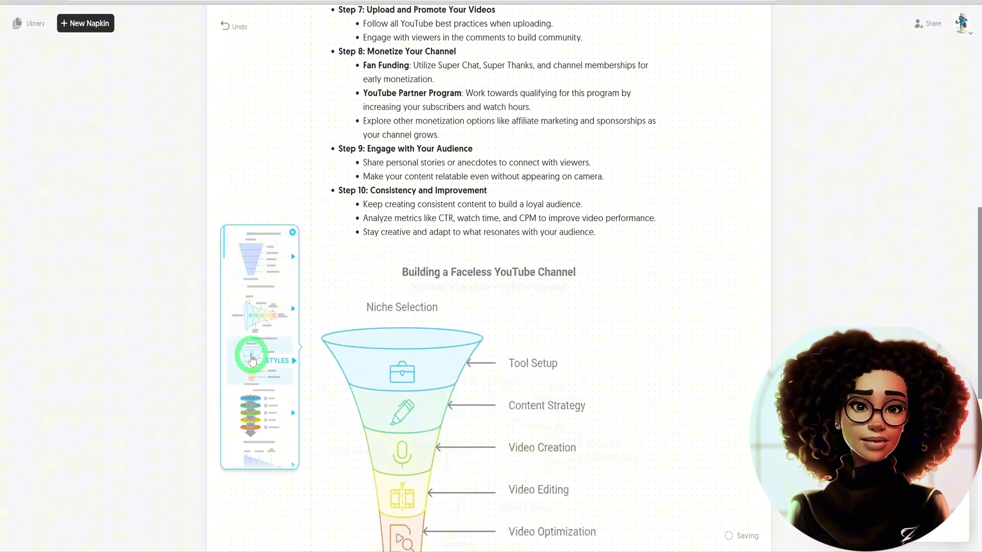
pyautogui.click(254, 394)
pyautogui.scroll(-3, 258, 395)
pyautogui.click(263, 396)
# Turn the diagram into a mind map, toggling between sub-item and simple-box variants.
pyautogui.scroll(-3, 257, 384)
pyautogui.click(257, 361)
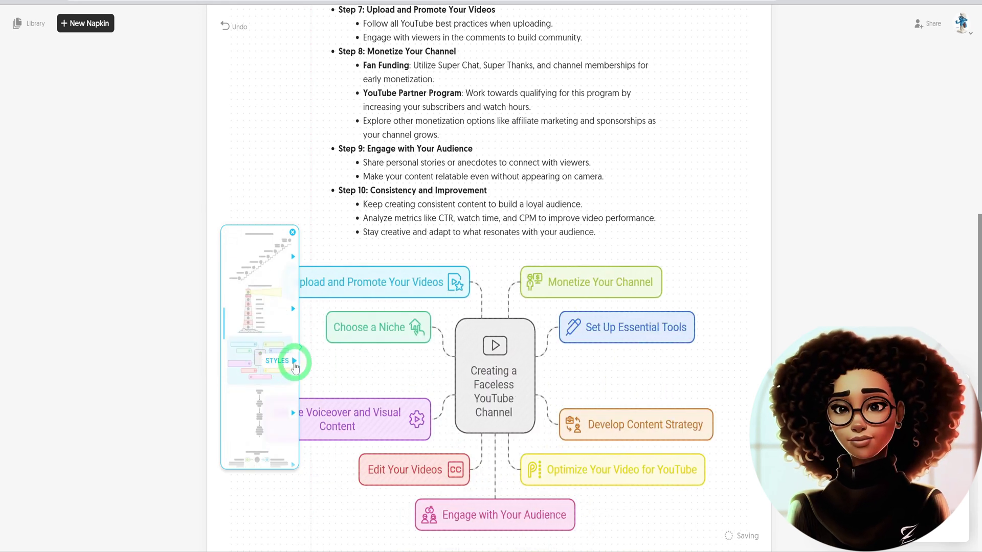
pyautogui.click(294, 362)
pyautogui.click(261, 248)
pyautogui.click(259, 317)
pyautogui.click(261, 273)
pyautogui.click(261, 321)
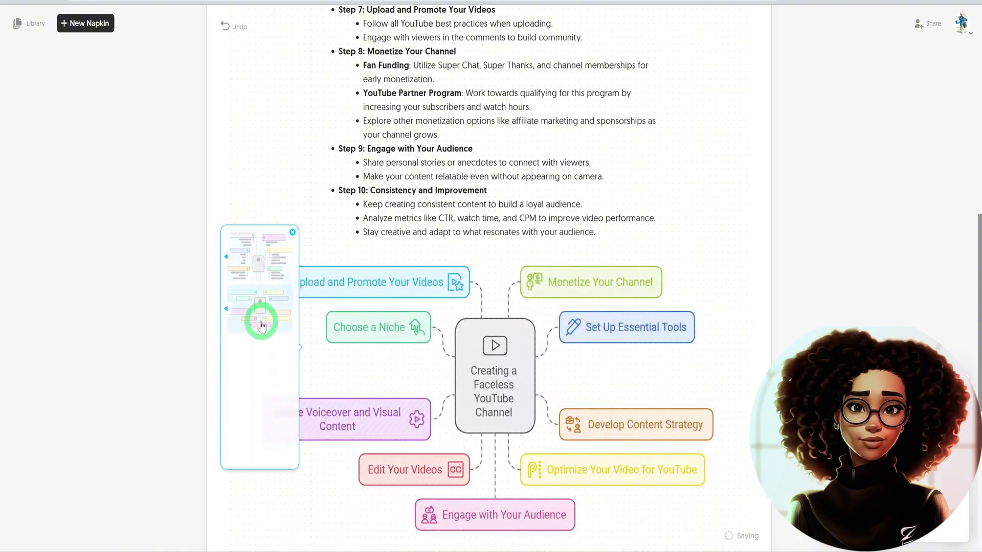
# Discard the mind-map visual and deselect the guide text block.
pyautogui.click(292, 232)
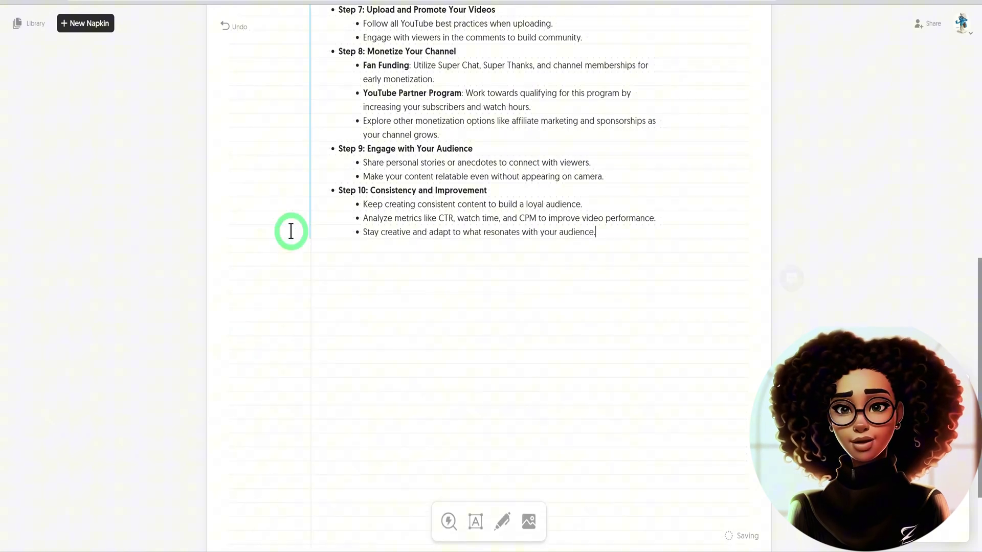
pyautogui.scroll(5, 297, 287)
pyautogui.scroll(-2, 286, 429)
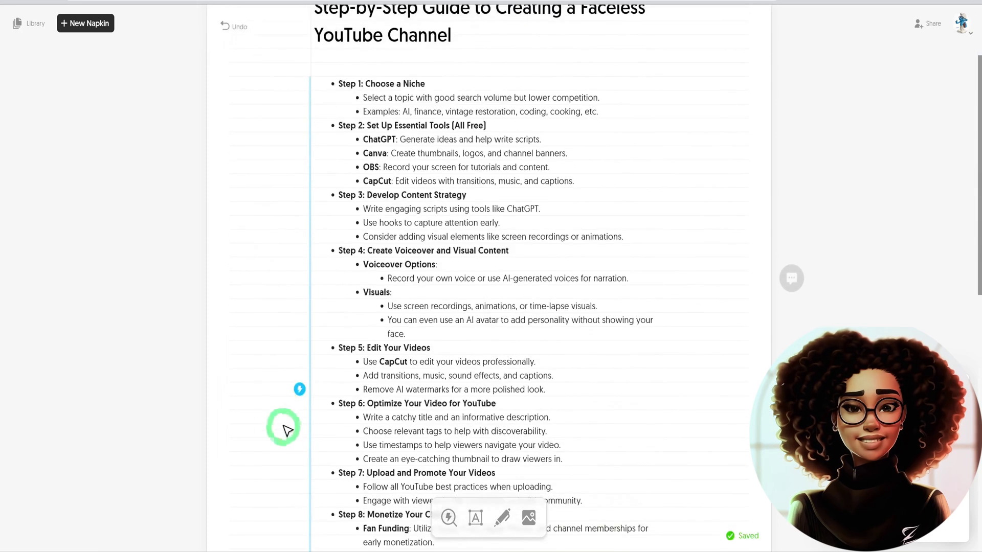
pyautogui.click(300, 387)
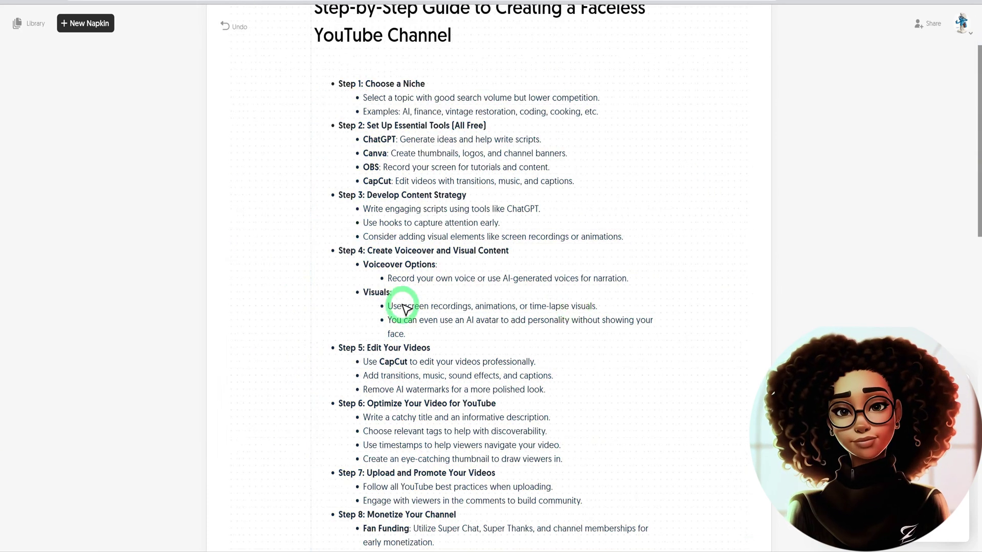
# Try several style variants on the Blueprint diagram and settle on the hand-drawn one.
pyautogui.scroll(-10, 352, 327)
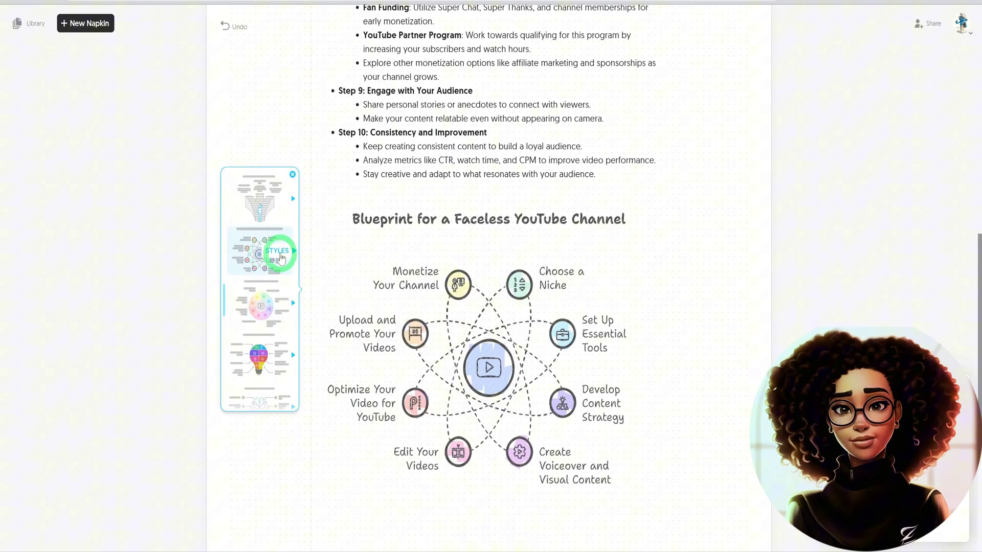
pyautogui.click(295, 251)
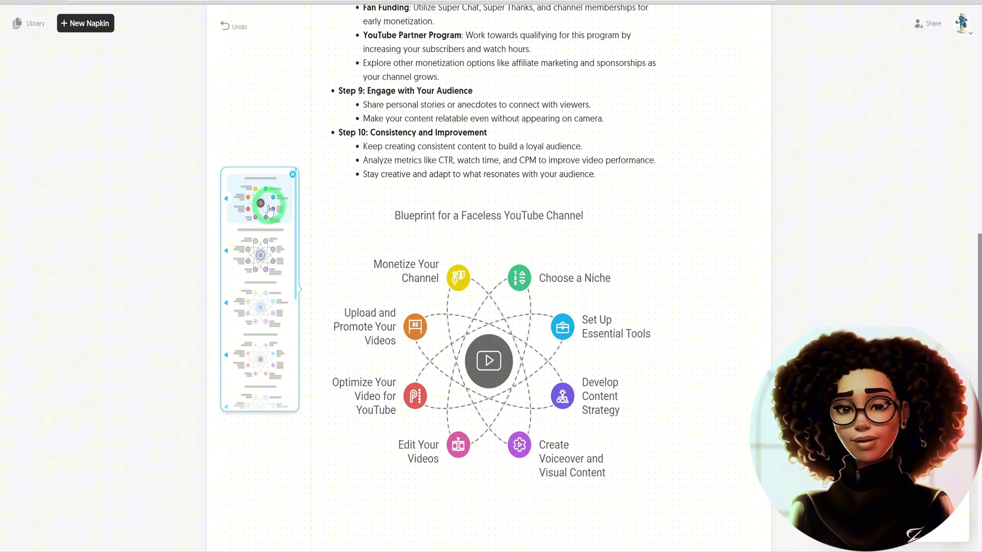
pyautogui.click(255, 270)
pyautogui.click(259, 300)
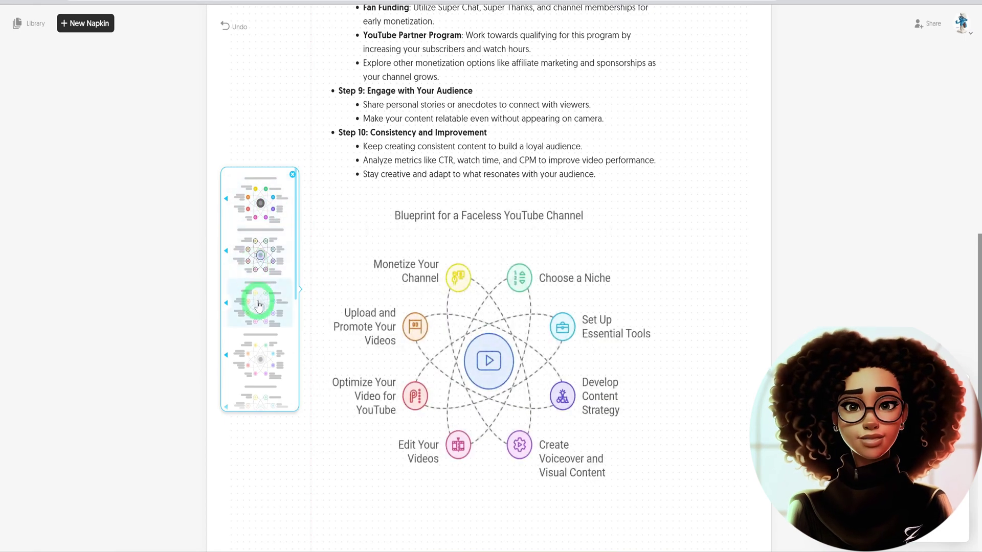
pyautogui.click(255, 259)
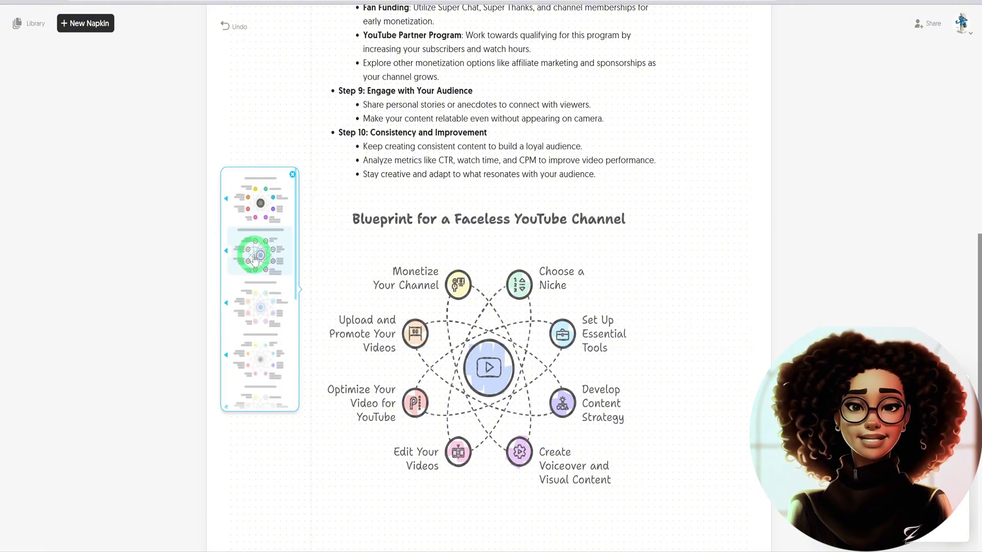
pyautogui.click(359, 265)
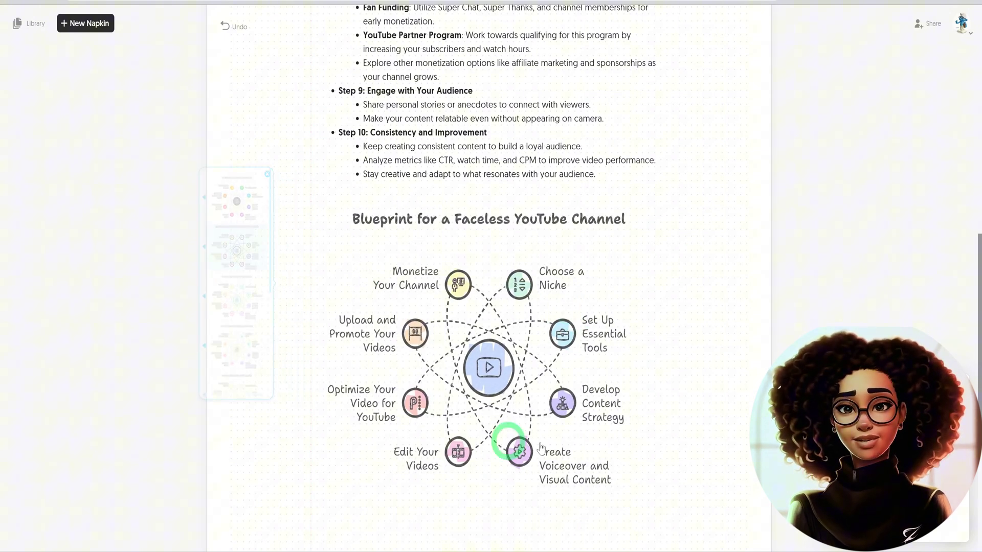
# Select the blueprint diagram, then deselect it again.
pyautogui.click(437, 376)
pyautogui.click(674, 379)
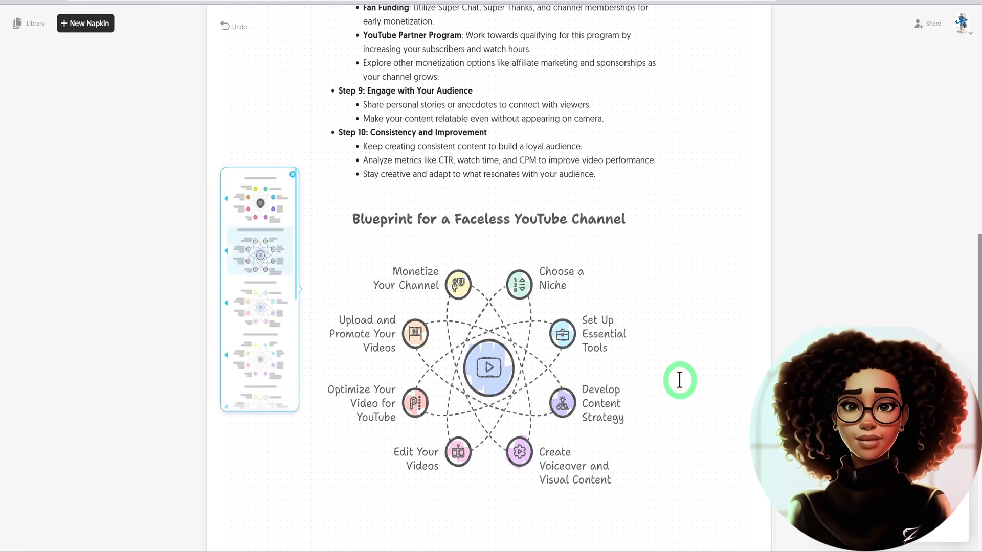
pyautogui.click(483, 295)
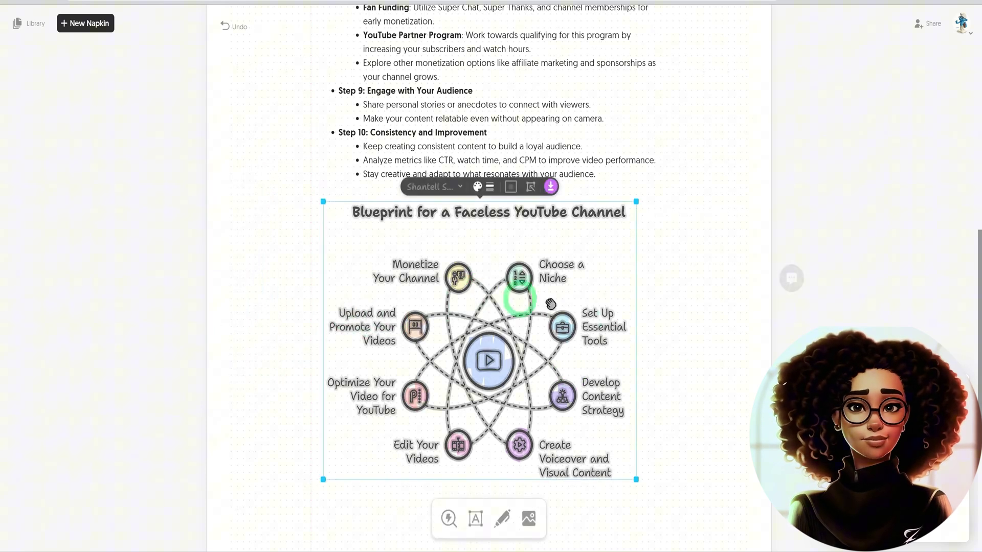
pyautogui.click(674, 347)
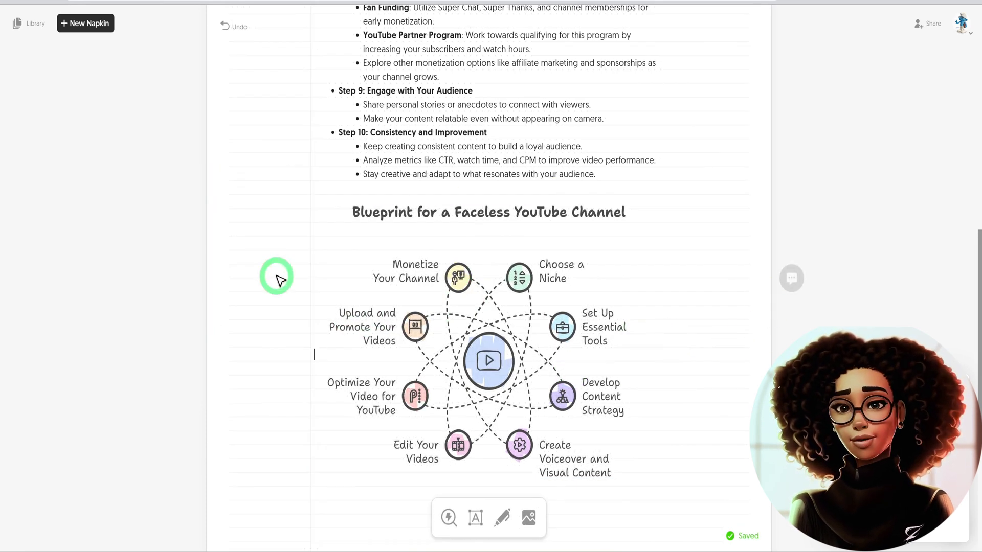
# Download the whole blueprint diagram as a PNG in dark colour mode with background off.
pyautogui.moveTo(300, 199); pyautogui.dragTo(659, 489)
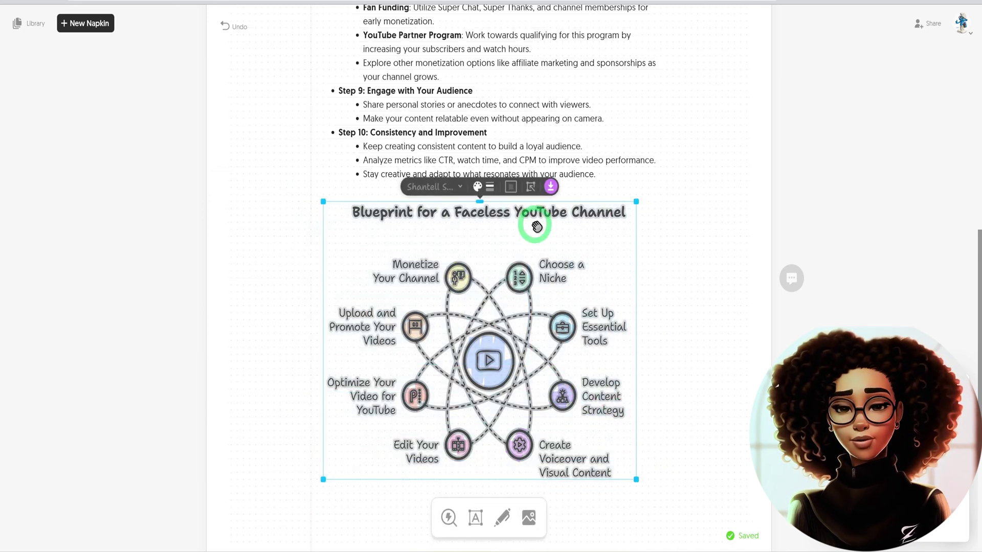
pyautogui.click(546, 192)
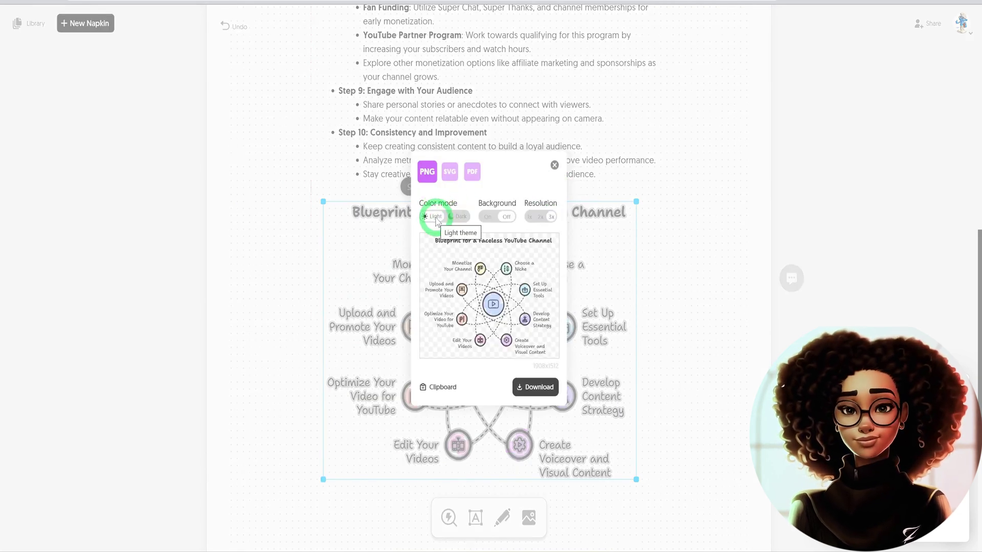
pyautogui.click(459, 219)
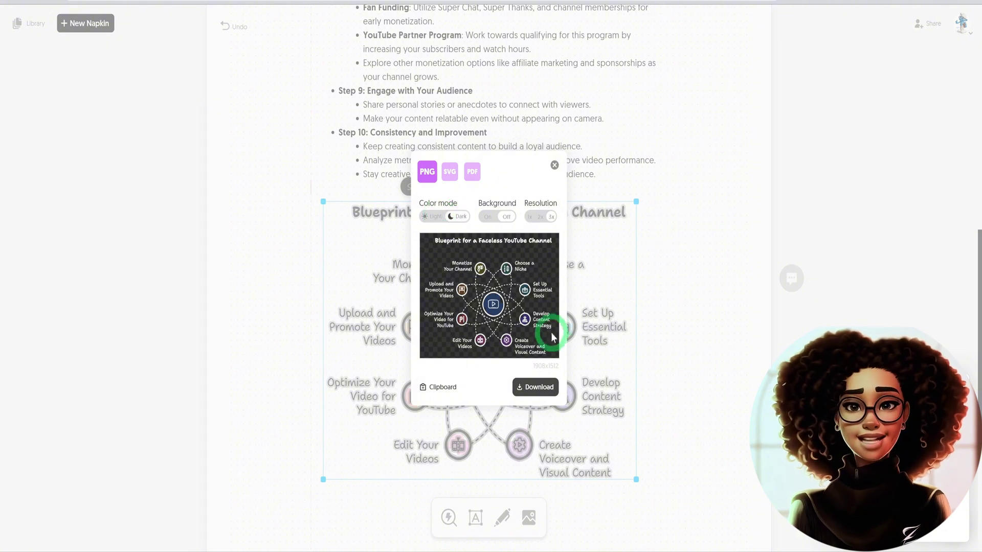
pyautogui.click(504, 218)
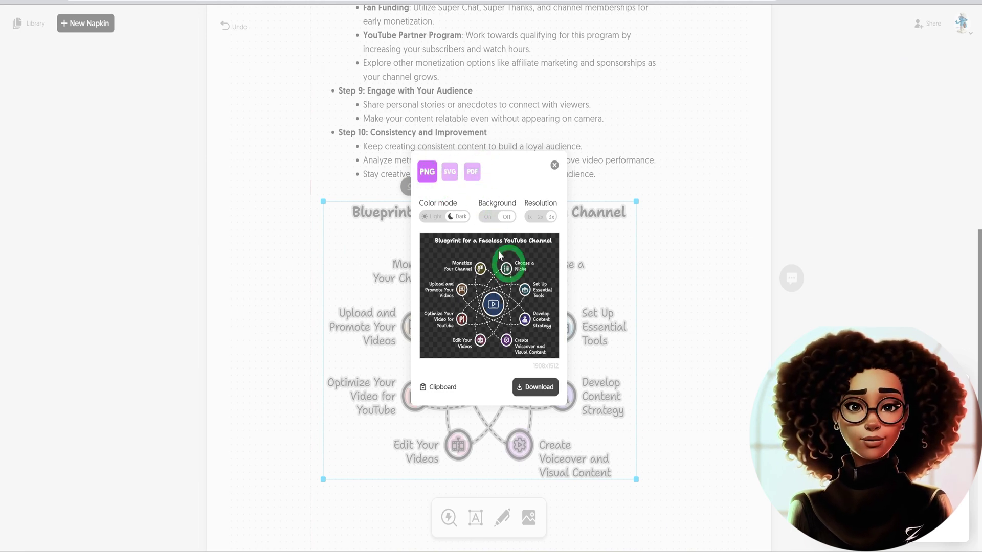
pyautogui.click(538, 389)
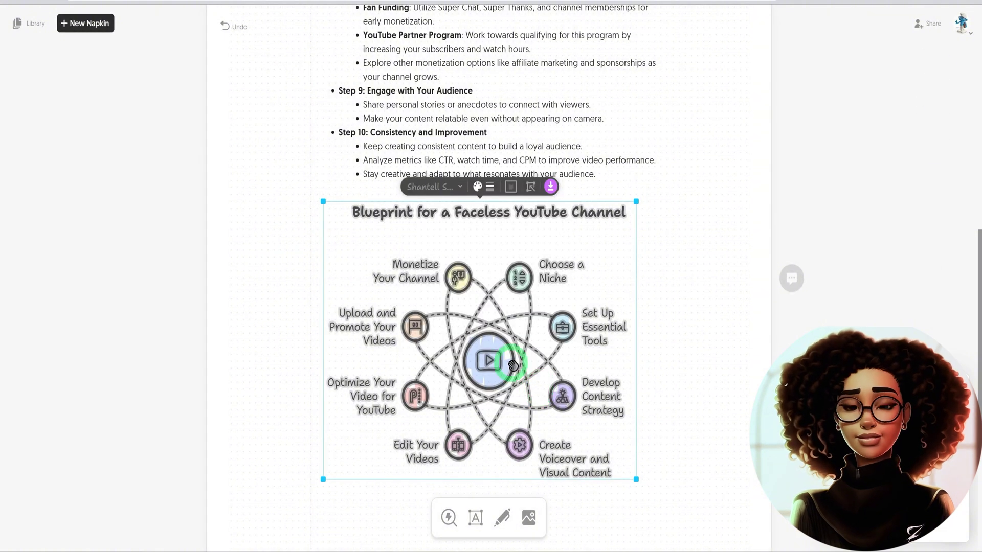
# Select the Monetize Your Channel label, make it bold, check size options, then show font choices.
pyautogui.click(785, 284)
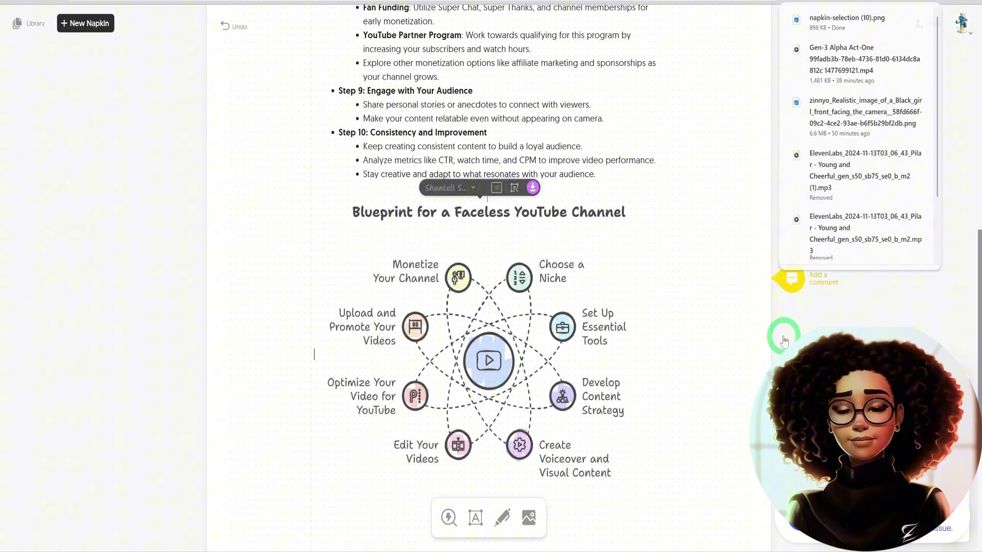
pyautogui.click(391, 268)
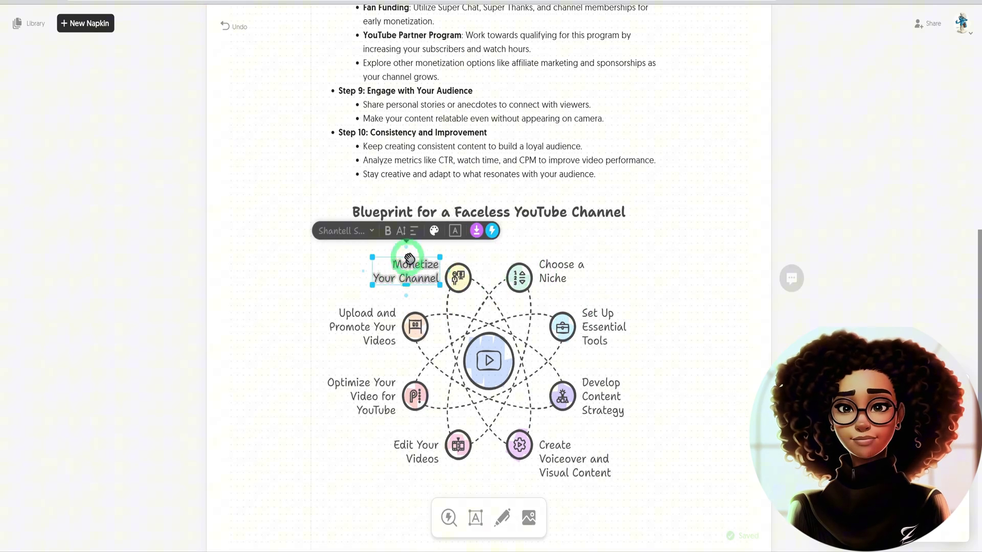
pyautogui.click(388, 231)
pyautogui.click(400, 230)
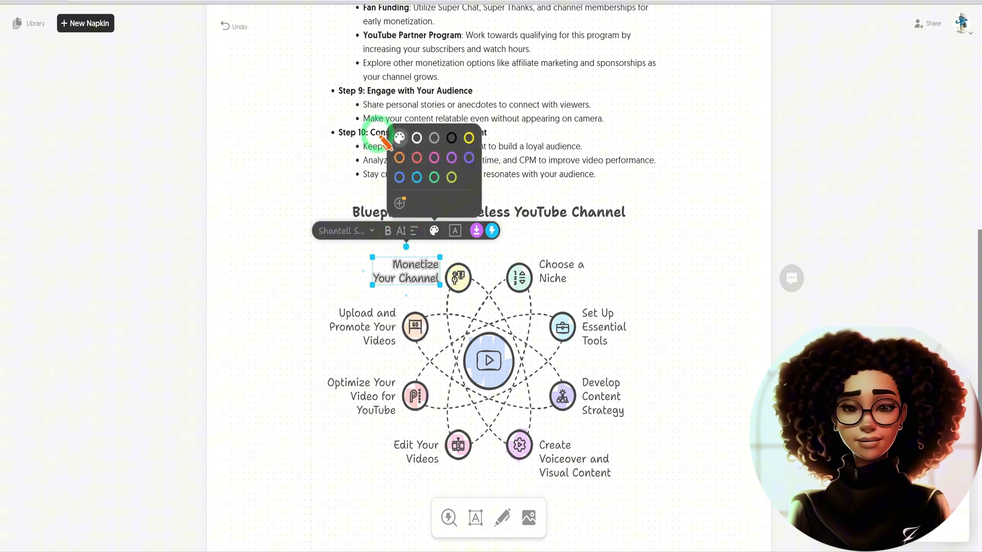
pyautogui.click(337, 231)
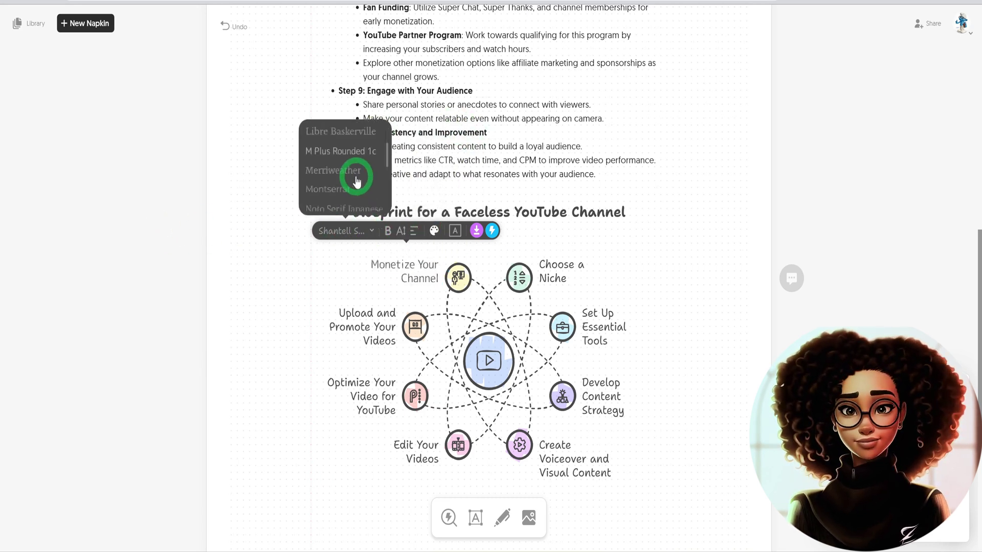